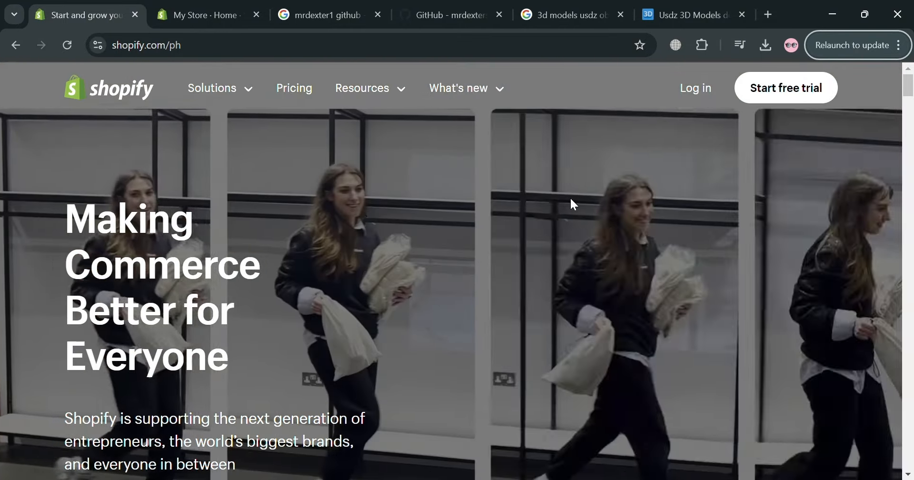
Step: Look through the sections of the Shopify homepage and return to its beginning
scroll(572, 197, "down", 9)
scroll(576, 196, "down", 7)
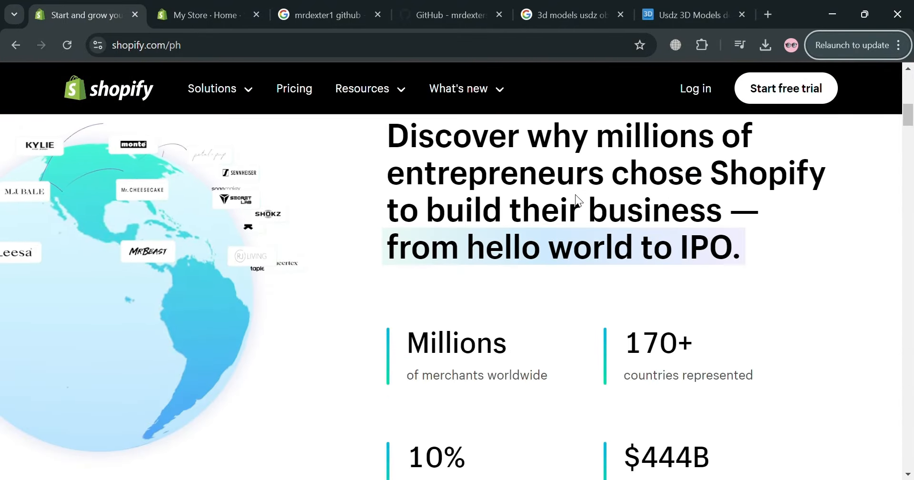
scroll(578, 189, "down", 12)
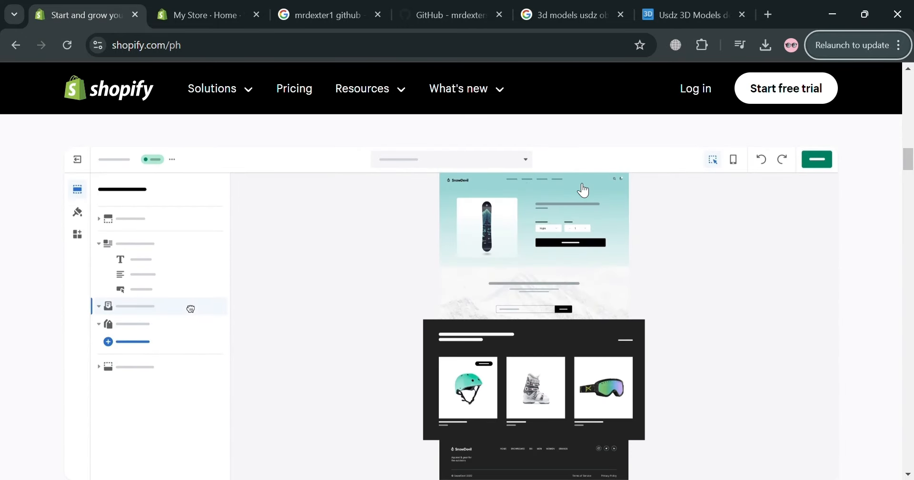
scroll(582, 189, "down", 7)
scroll(577, 184, "down", 6)
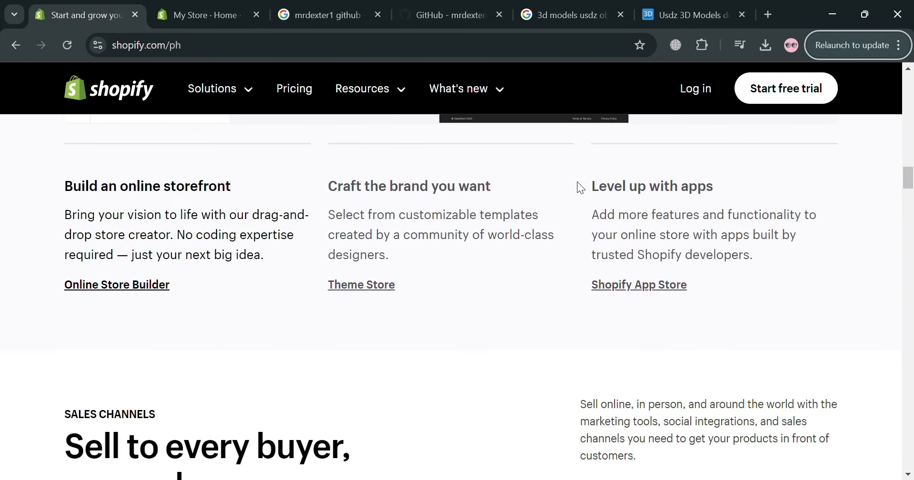
scroll(581, 188, "down", 1)
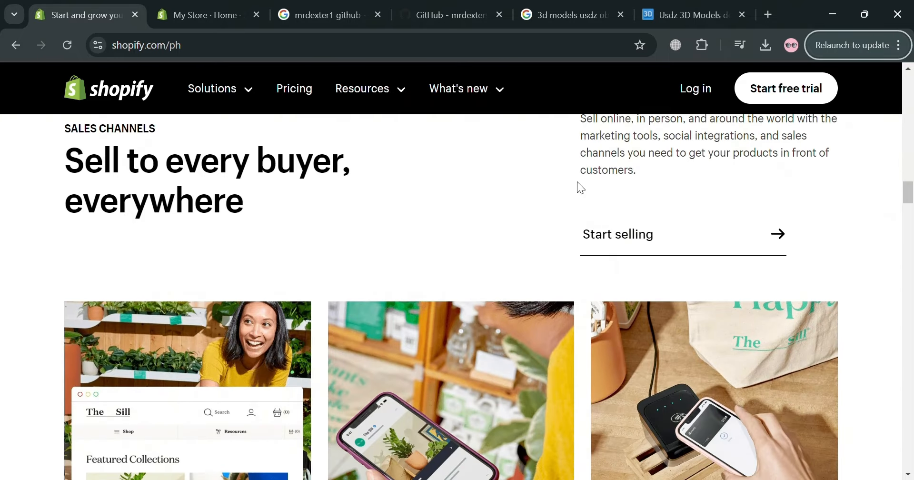
scroll(577, 183, "up", 2)
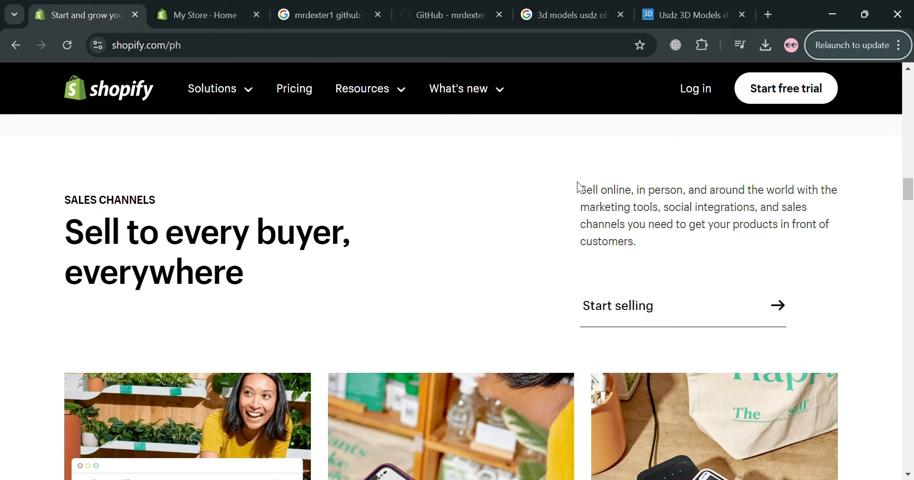
scroll(579, 182, "down", 2)
scroll(579, 180, "down", 5)
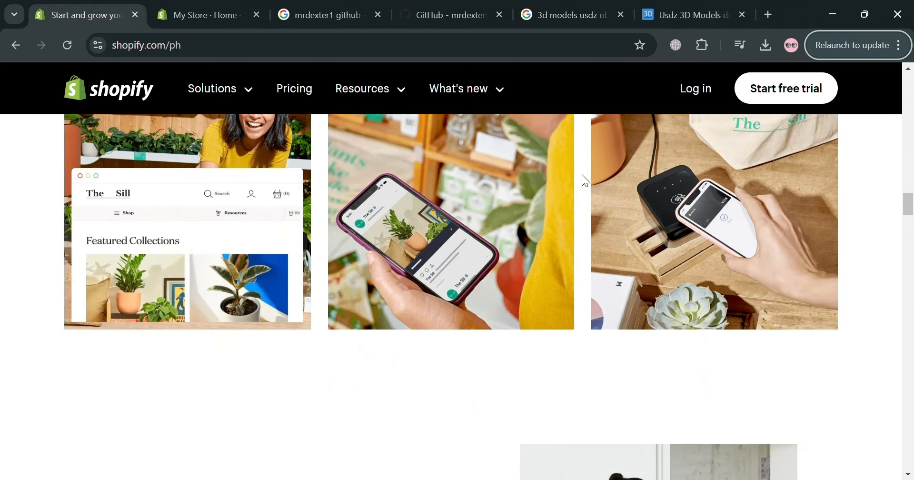
scroll(582, 175, "down", 3)
scroll(582, 175, "down", 4)
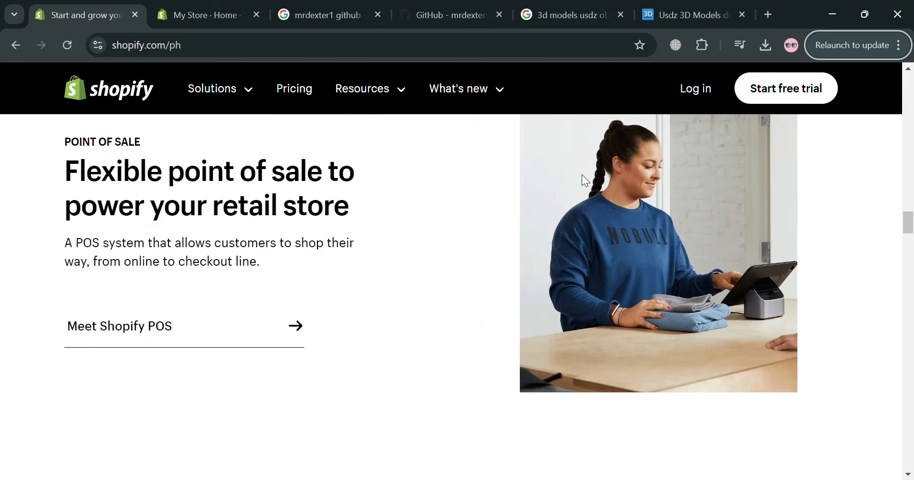
scroll(582, 175, "down", 8)
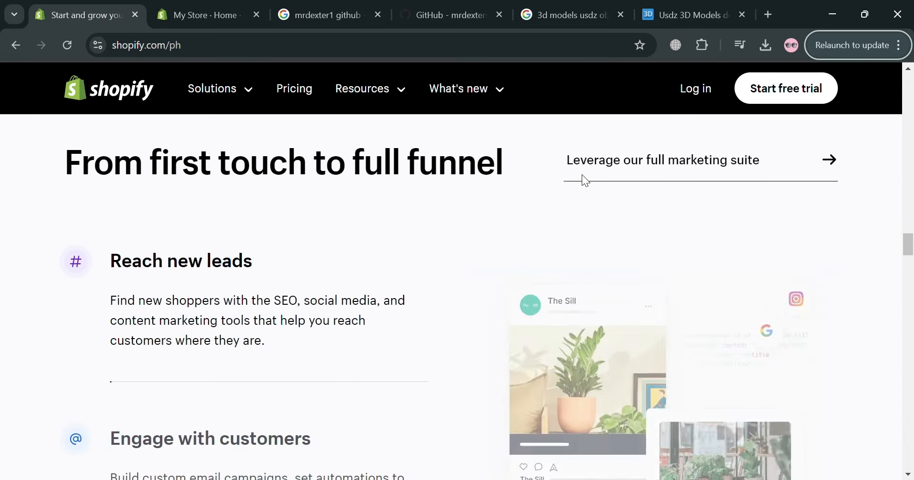
scroll(582, 175, "down", 8)
scroll(582, 175, "down", 15)
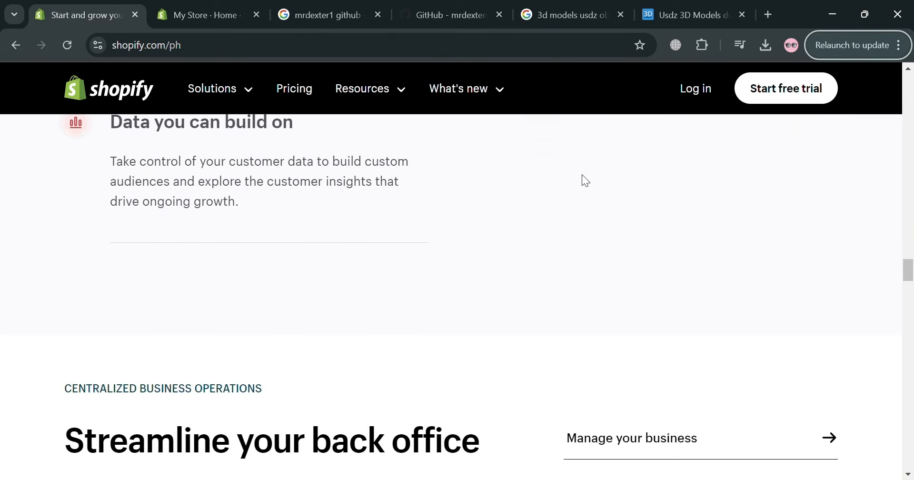
scroll(582, 176, "down", 20)
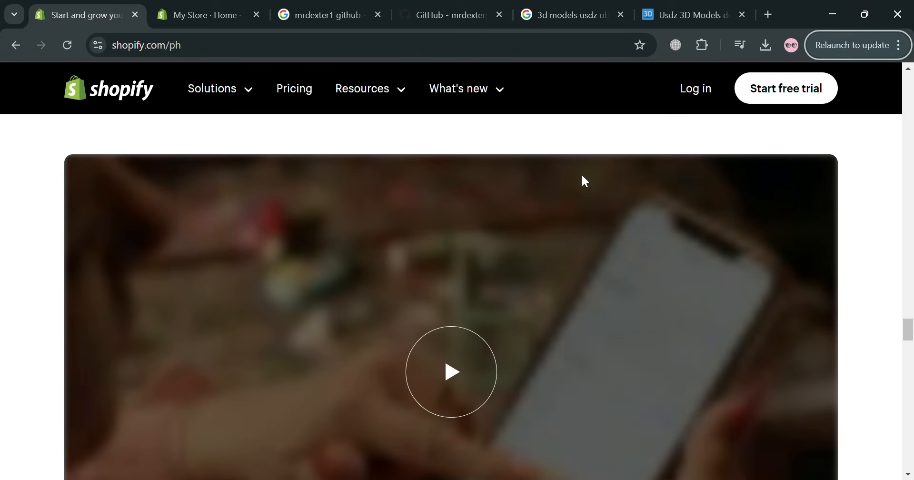
scroll(585, 173, "down", 20)
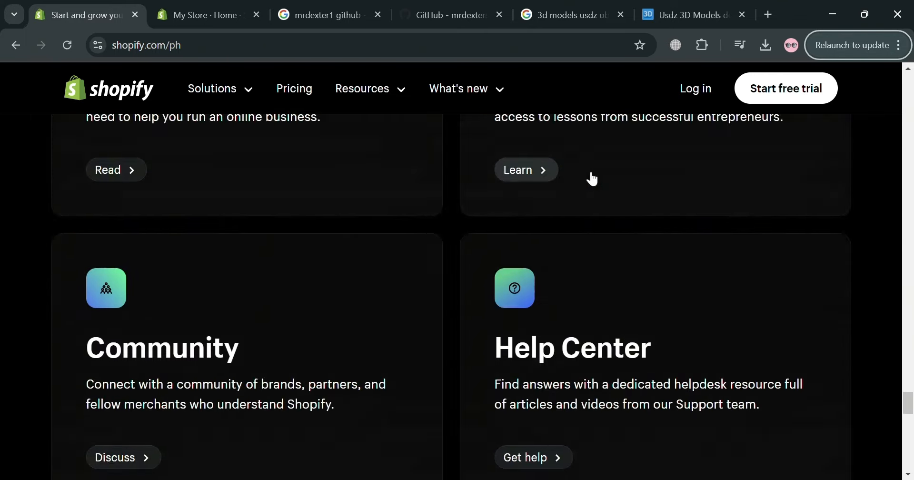
scroll(596, 181, "up", 20)
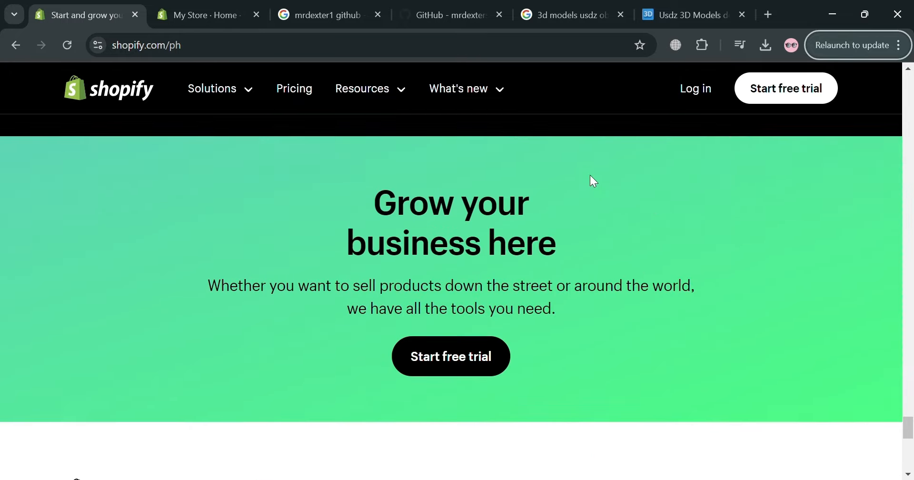
scroll(585, 153, "up", 20)
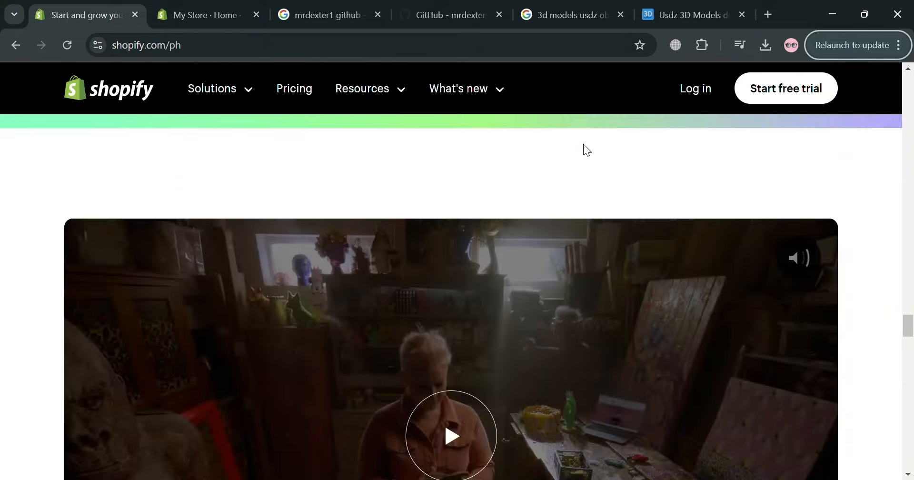
scroll(600, 138, "up", 5)
scroll(602, 133, "up", 15)
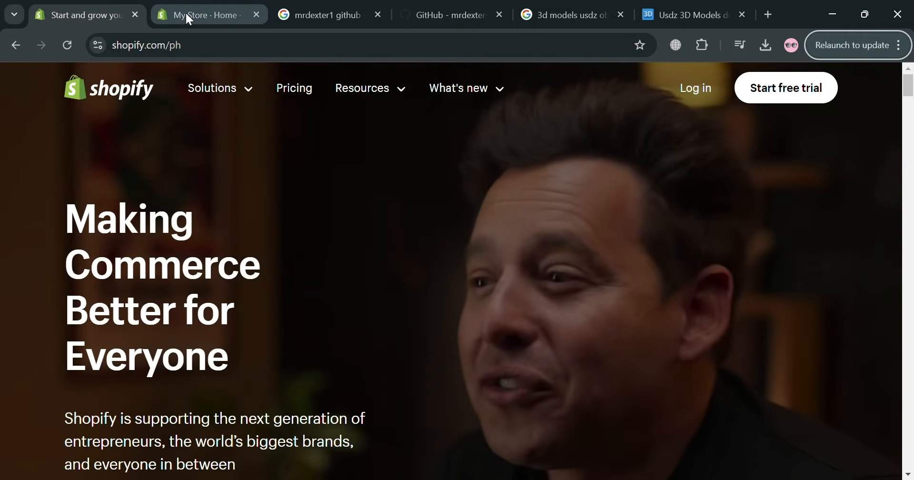
Step: View the live online store from the My Store admin and examine its featured products
left_click(189, 17)
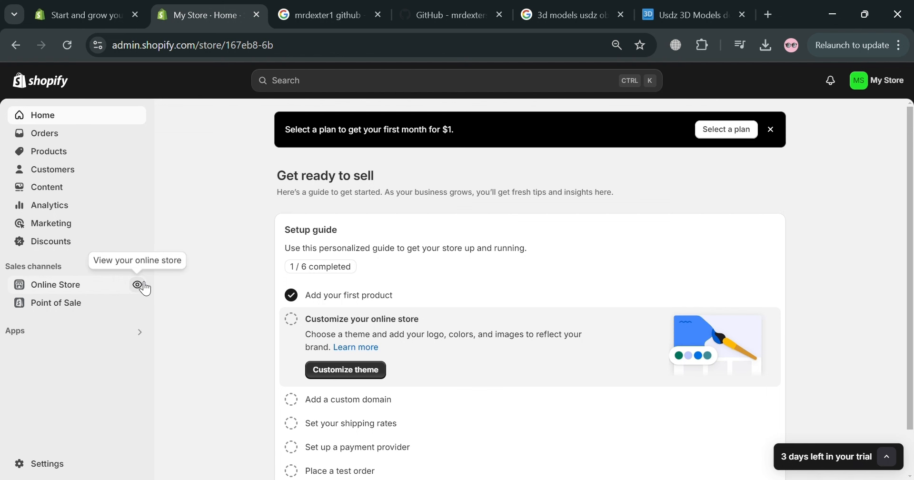
left_click(143, 286)
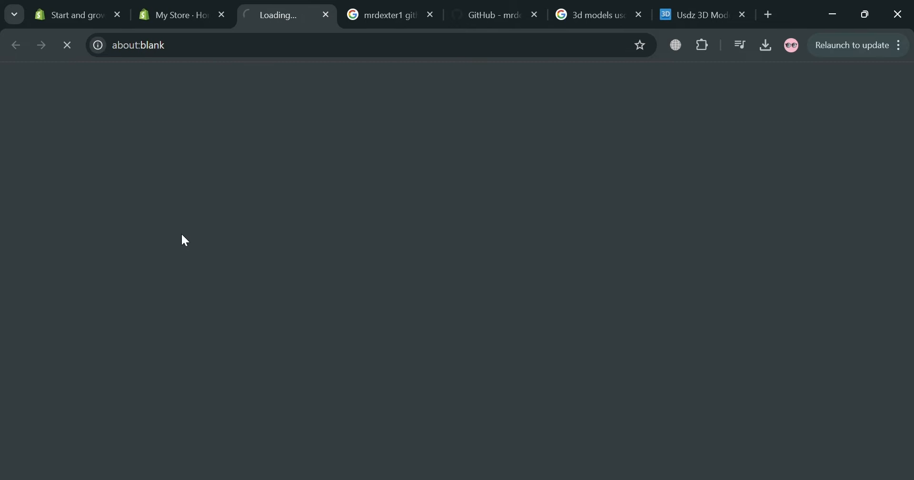
scroll(288, 235, "down", 3)
scroll(290, 237, "down", 5)
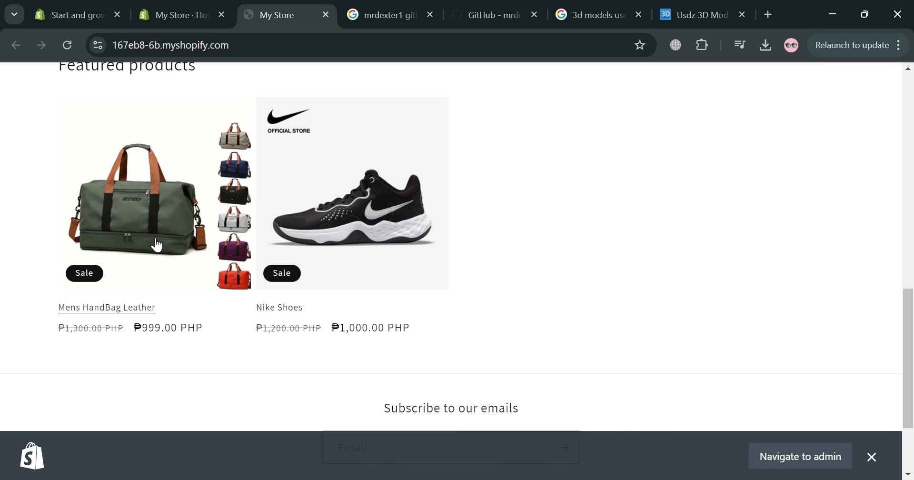
Step: Return to the store admin and open the code editor for the current Dawn theme
left_click(180, 10)
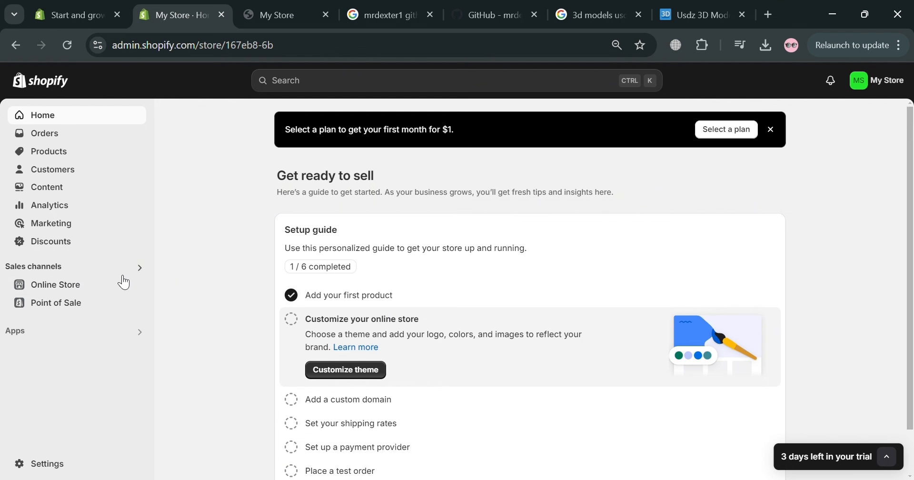
left_click(94, 288)
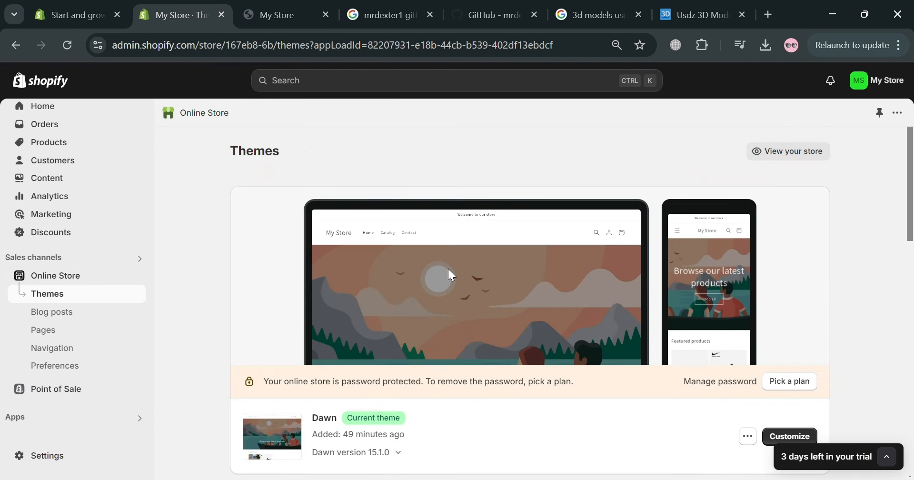
scroll(452, 275, "down", 5)
left_click(748, 224)
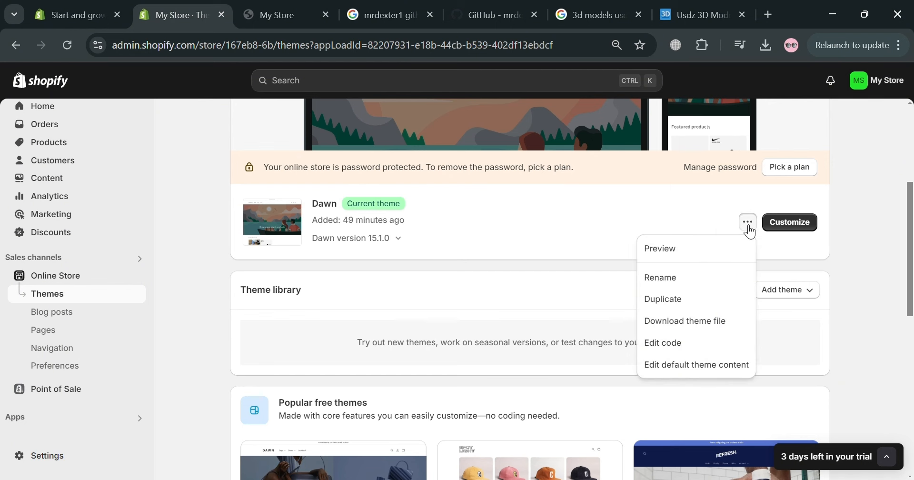
left_click(686, 343)
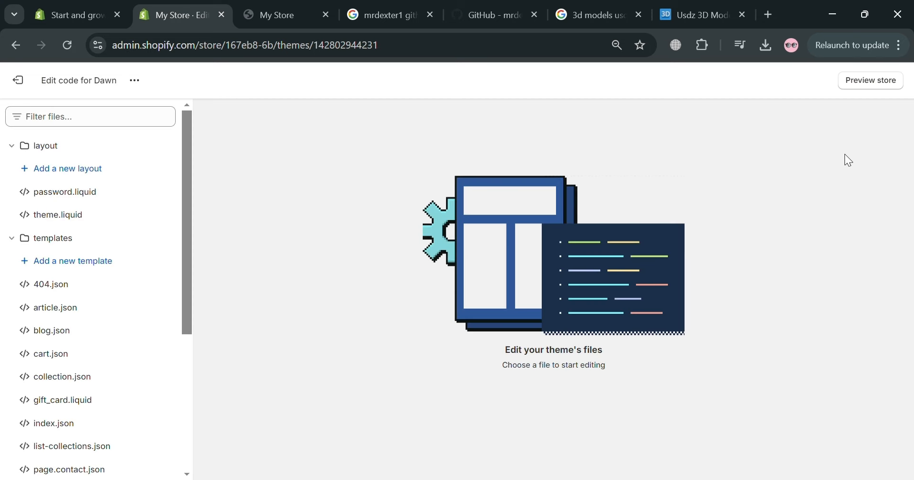
Step: Create a liquid section file named Video-background in the theme's sections folder and delete all its default schema code
left_click(78, 149)
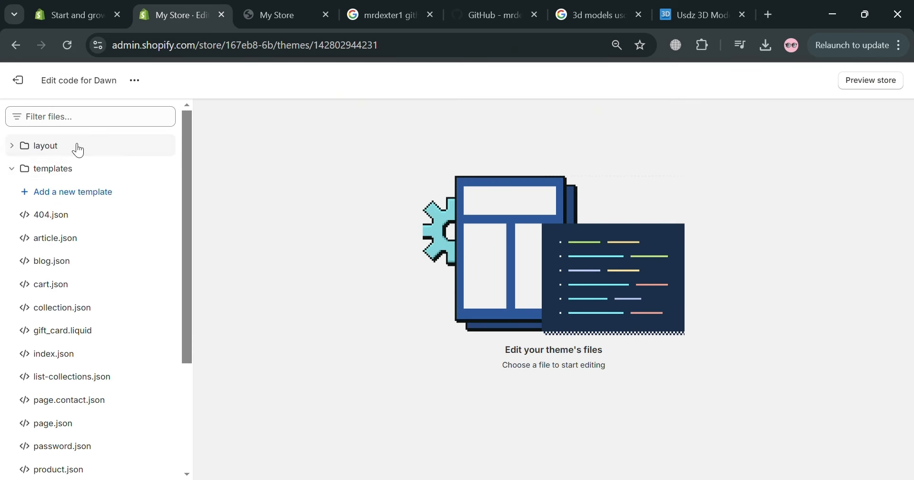
left_click(78, 171)
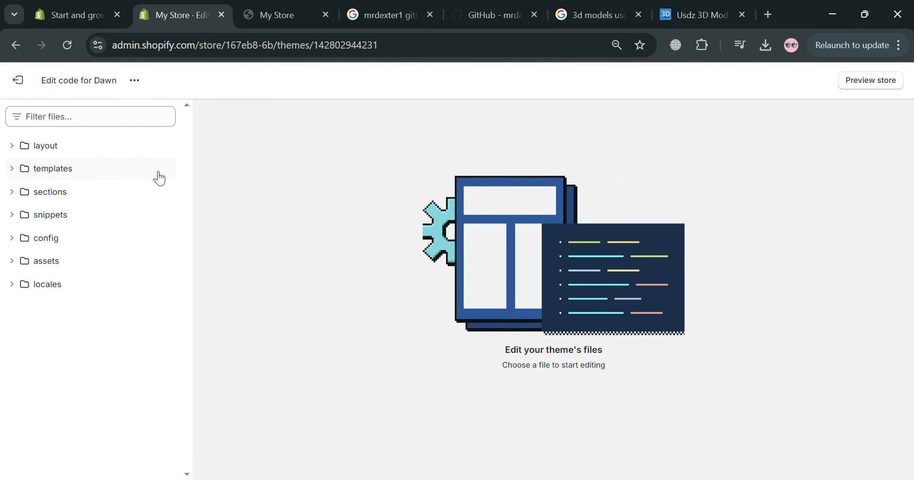
left_click(119, 199)
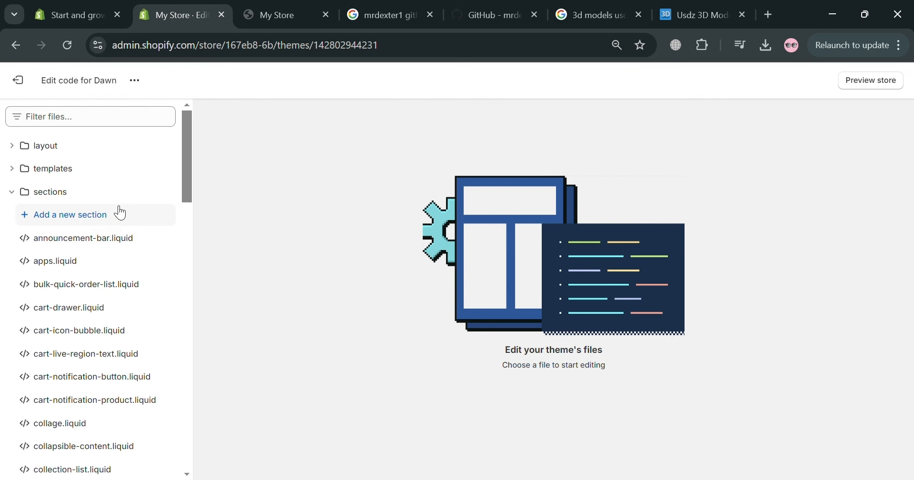
left_click(119, 215)
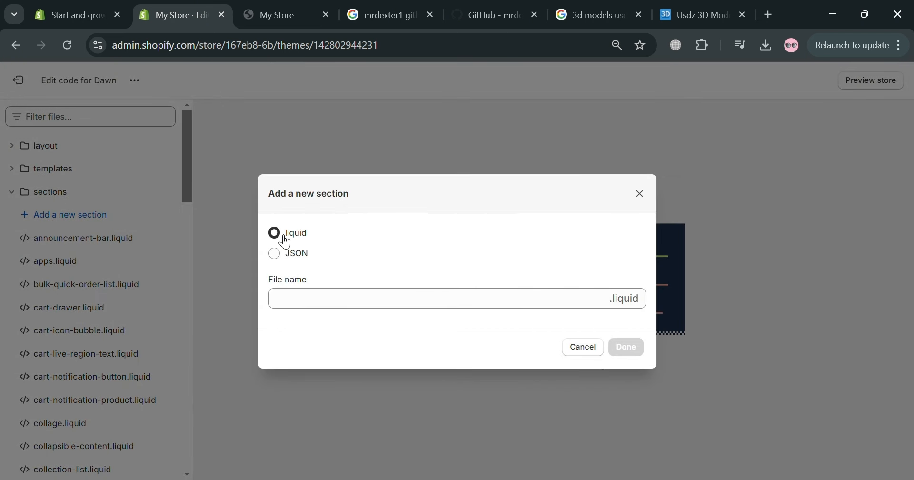
left_click(350, 299)
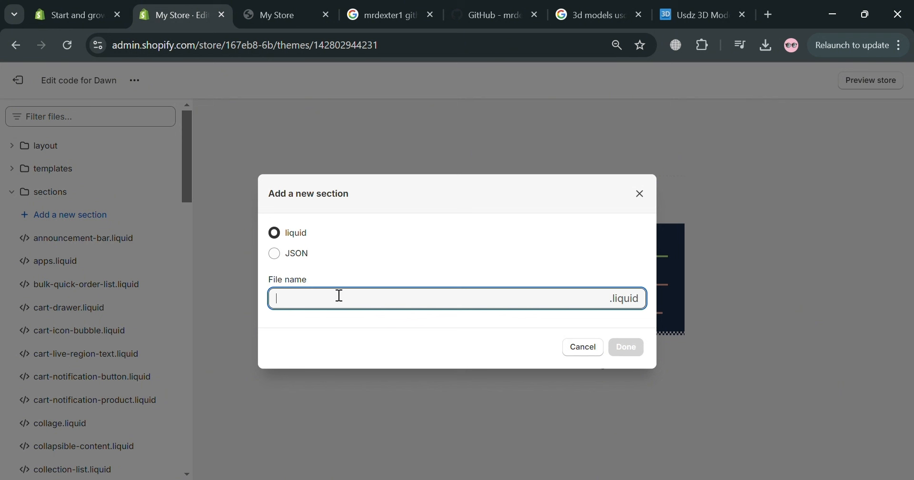
type("Video-background")
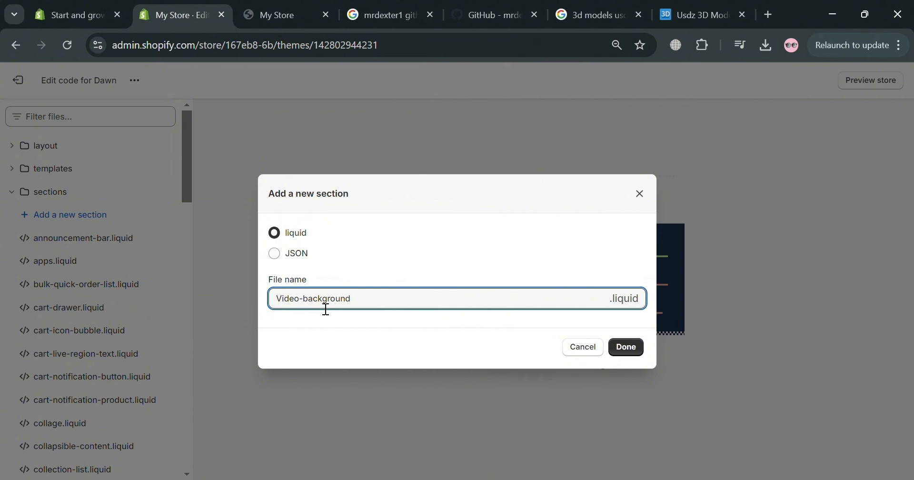
left_click(628, 348)
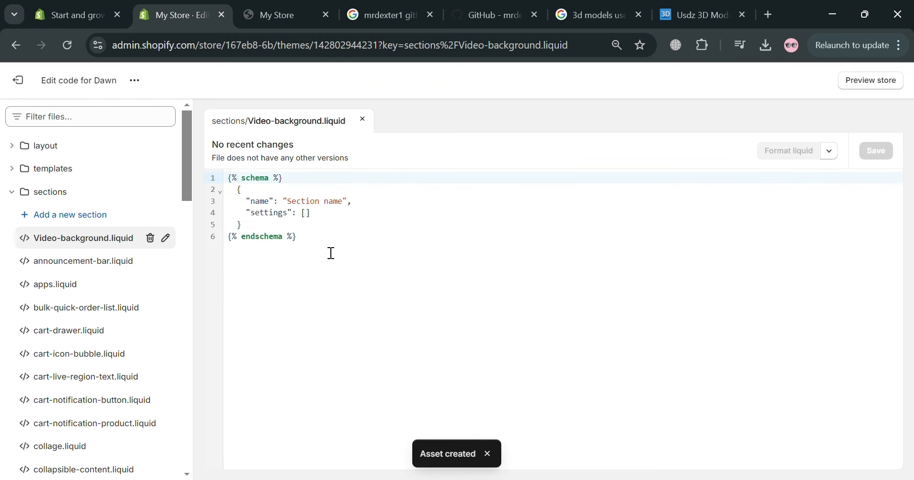
left_click_drag(285, 244, 237, 178)
key("BackSpace")
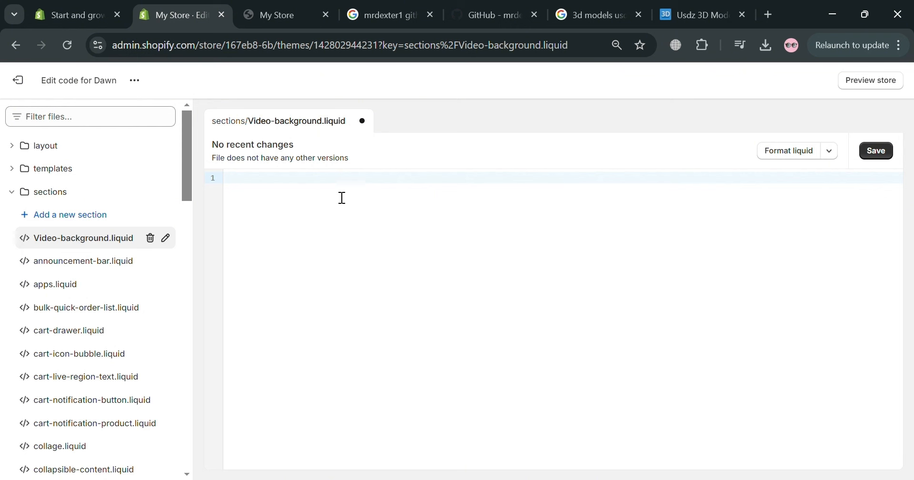
Step: Switch to the GitHub search results, open the videoBackground.liquid file from its repository and look through its code
left_click(365, 12)
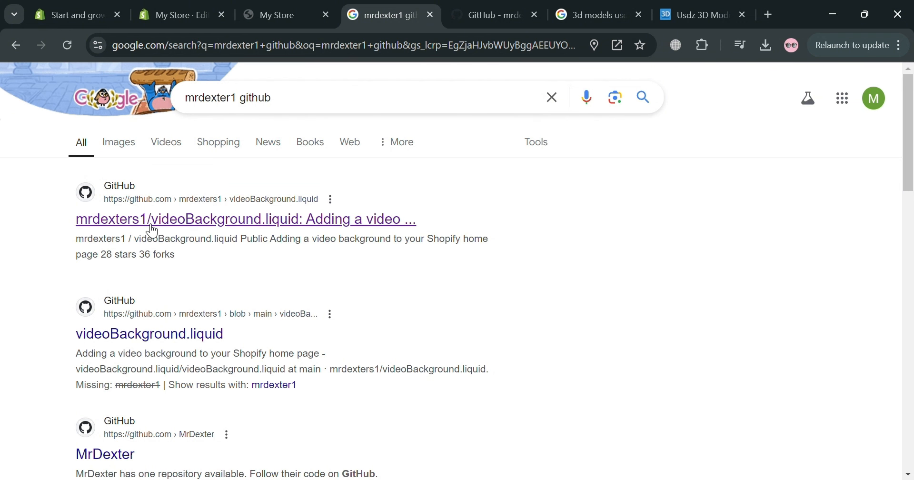
left_click(221, 220)
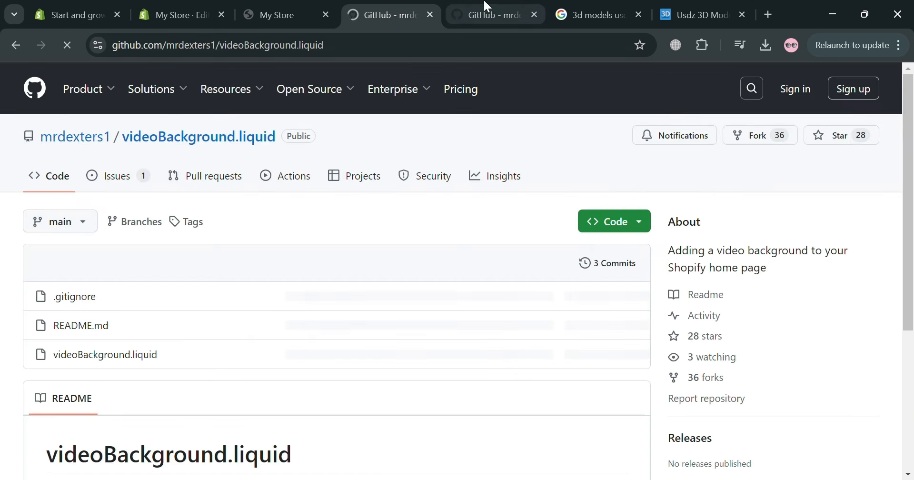
scroll(99, 331, "down", 1)
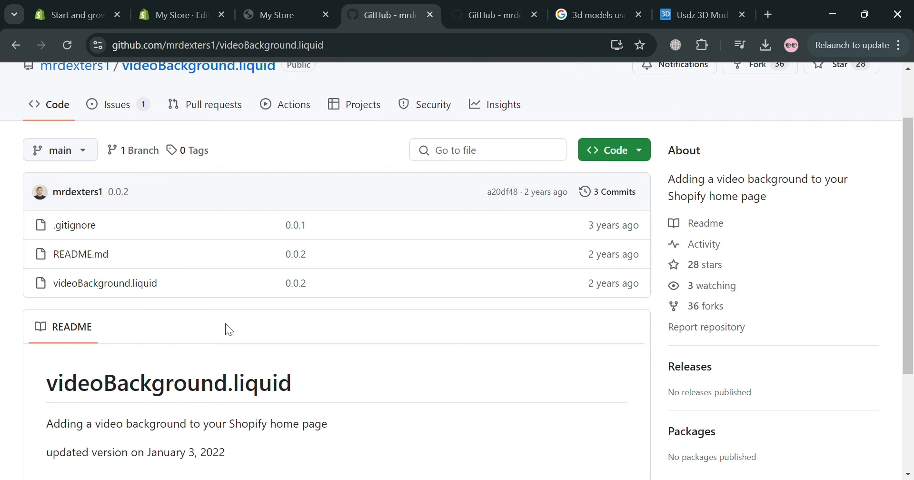
left_click(140, 287)
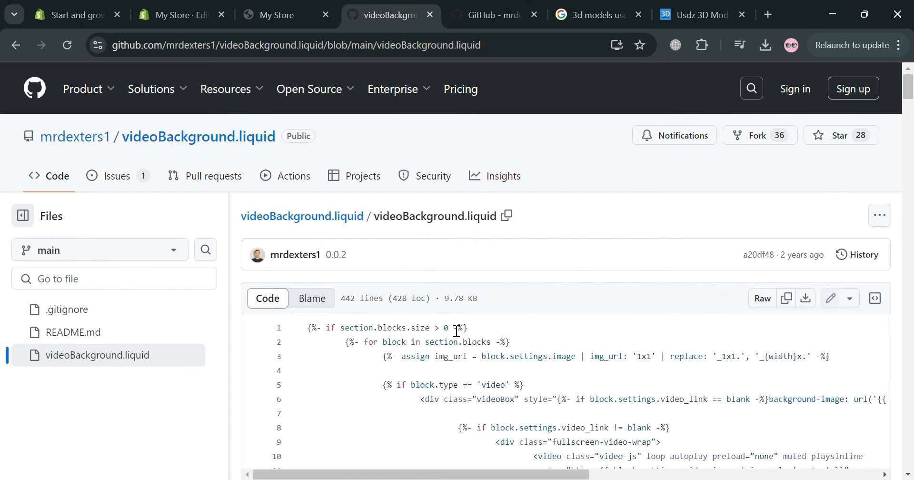
scroll(457, 351, "down", 3)
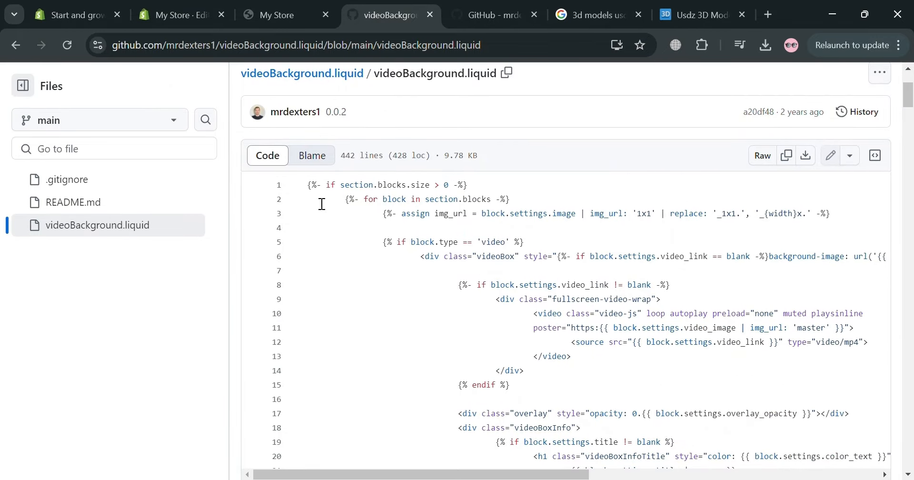
scroll(394, 249, "down", 20)
scroll(471, 345, "down", 8)
scroll(475, 333, "up", 16)
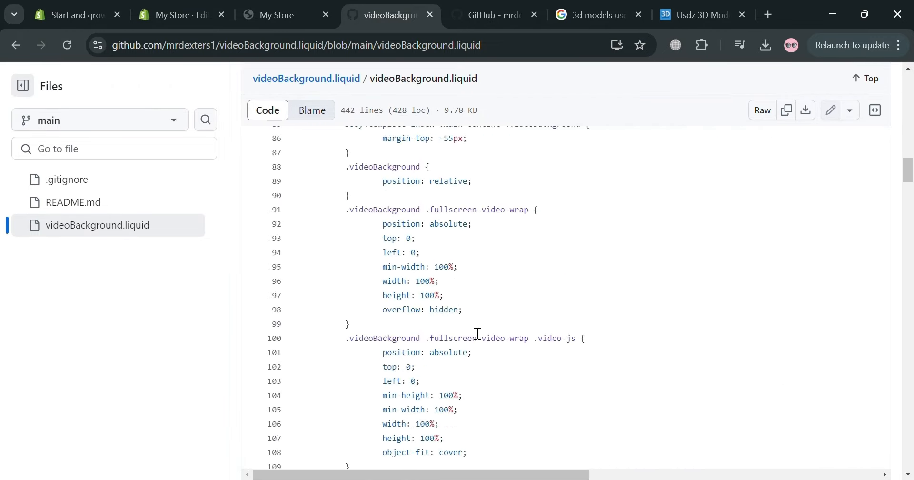
Step: Copy the entire code of the videoBackground.liquid file from its first line to the closing endschema tag
left_click(792, 123)
scroll(533, 300, "up", 20)
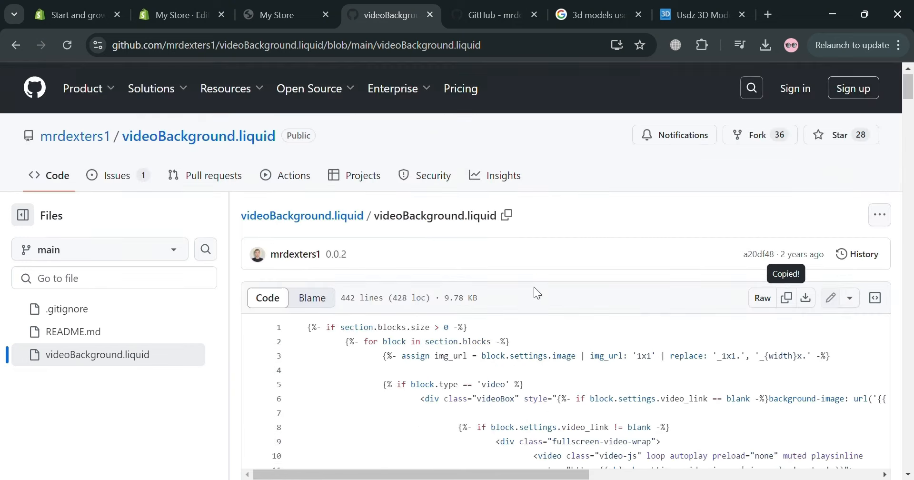
left_click_drag(308, 328, 419, 476)
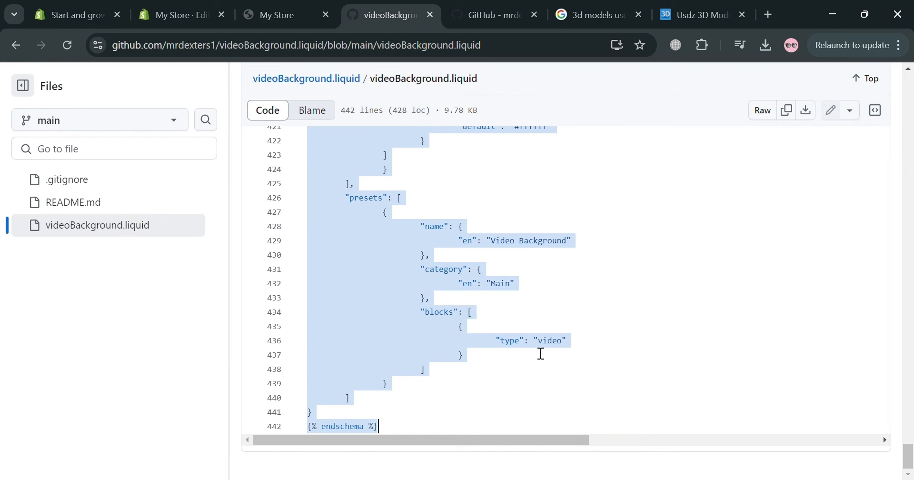
Step: Switch to the Shopify code editor, paste the copied code into Video-background.liquid and save the file
left_click(294, 5)
left_click(204, 7)
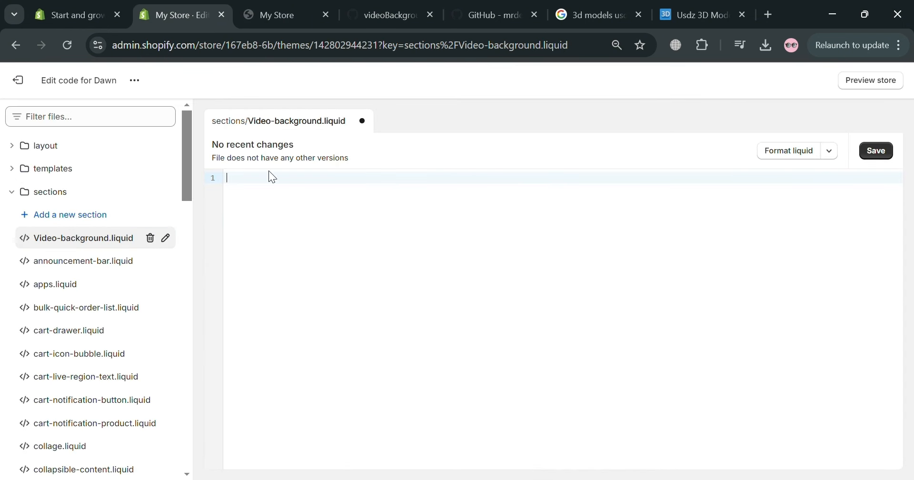
key("ctrl+v")
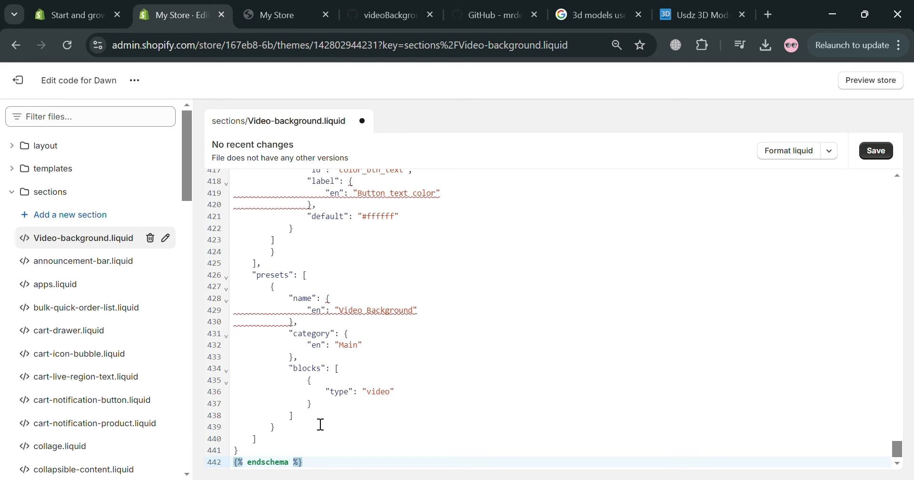
scroll(546, 359, "up", 12)
scroll(632, 324, "up", 15)
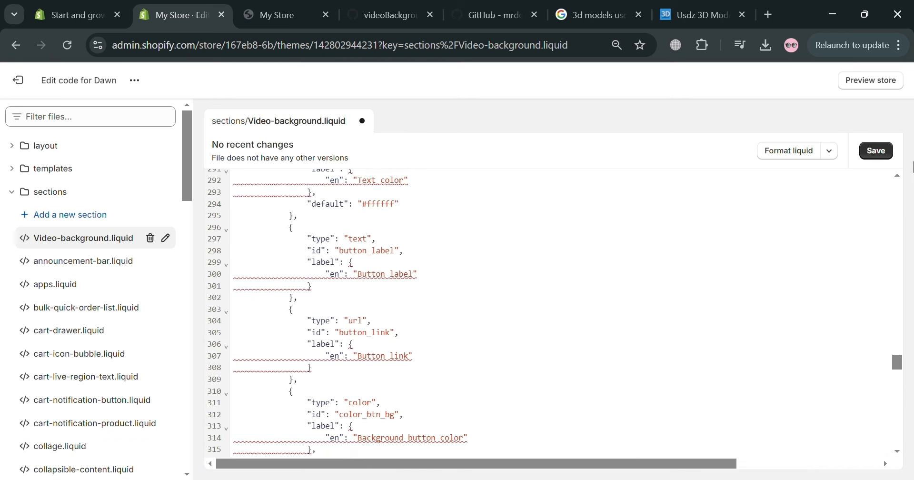
left_click(883, 153)
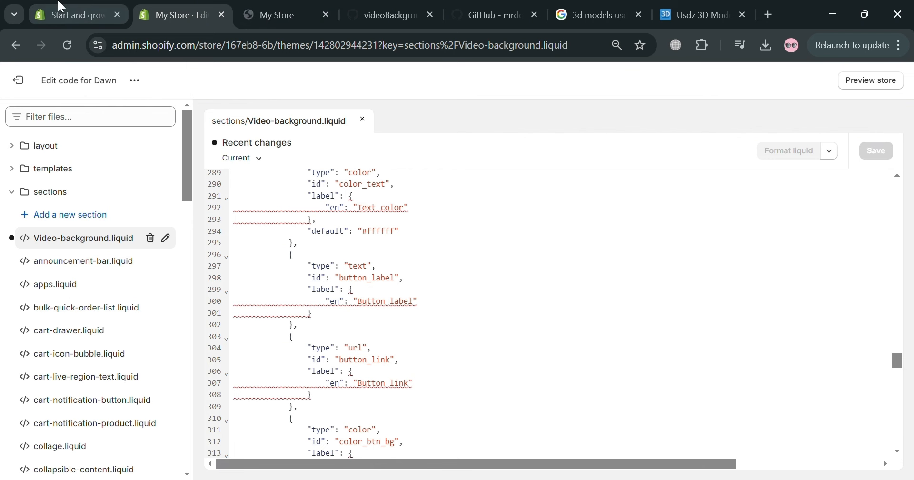
Step: Leave the code editor, open the theme editor for Dawn and add a Video Background section to the home page template
left_click(19, 80)
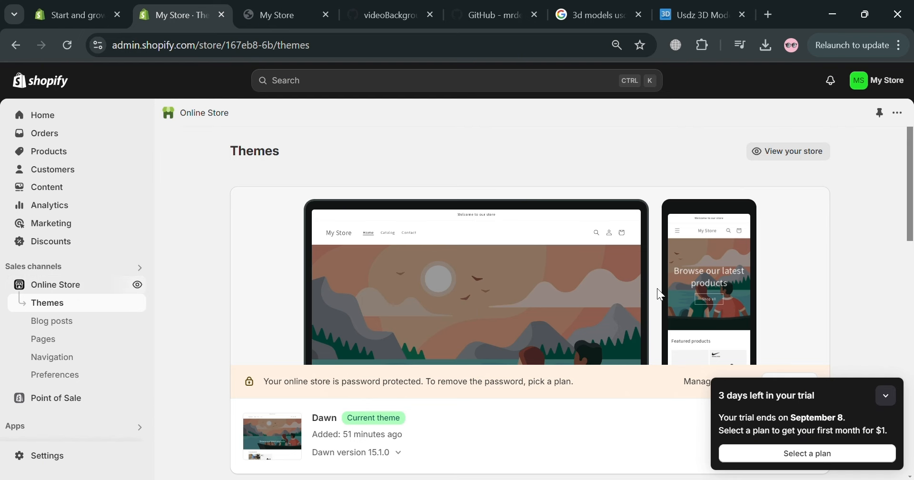
scroll(799, 289, "down", 5)
left_click(779, 238)
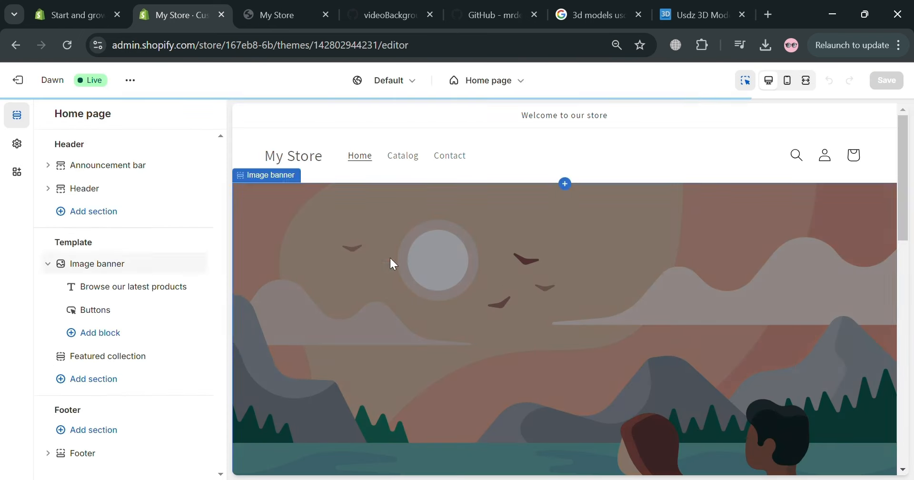
scroll(459, 274, "down", 9)
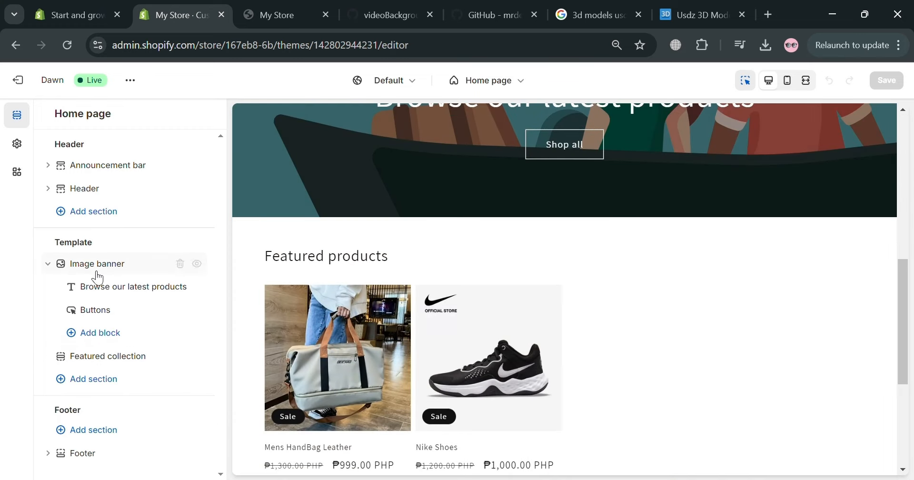
left_click(128, 388)
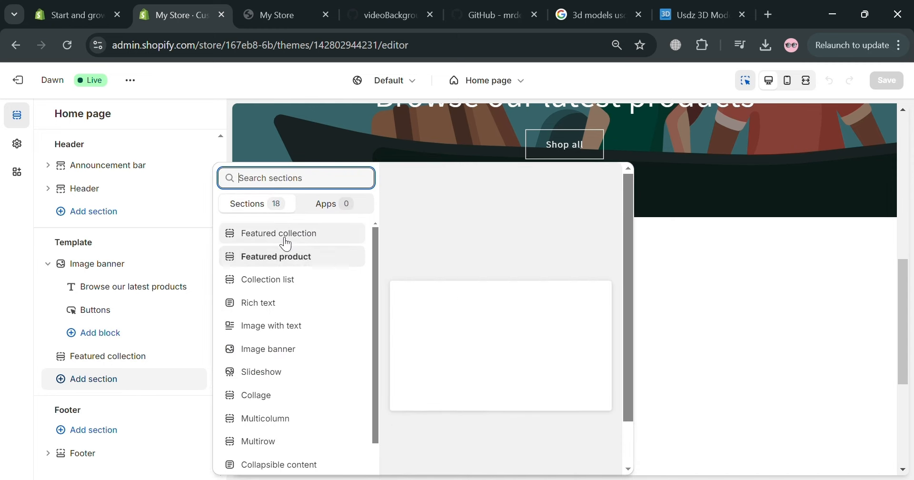
scroll(291, 238, "down", 3)
scroll(305, 295, "down", 1)
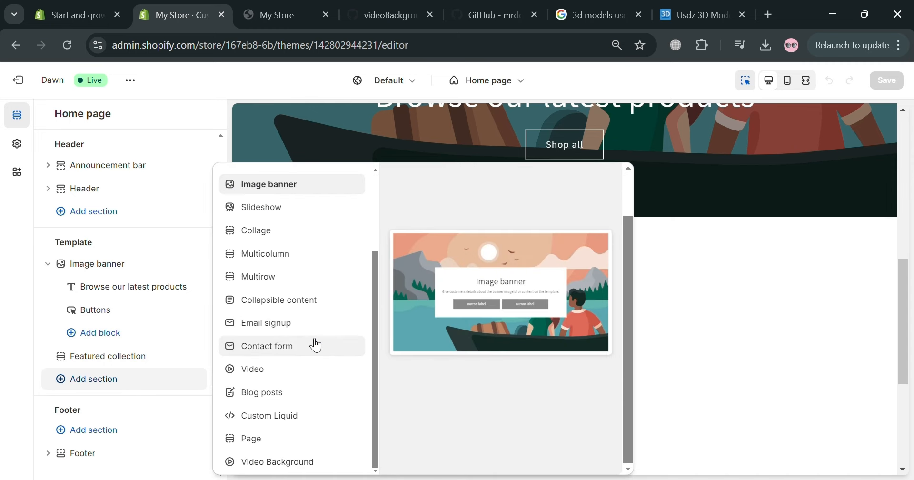
left_click(293, 464)
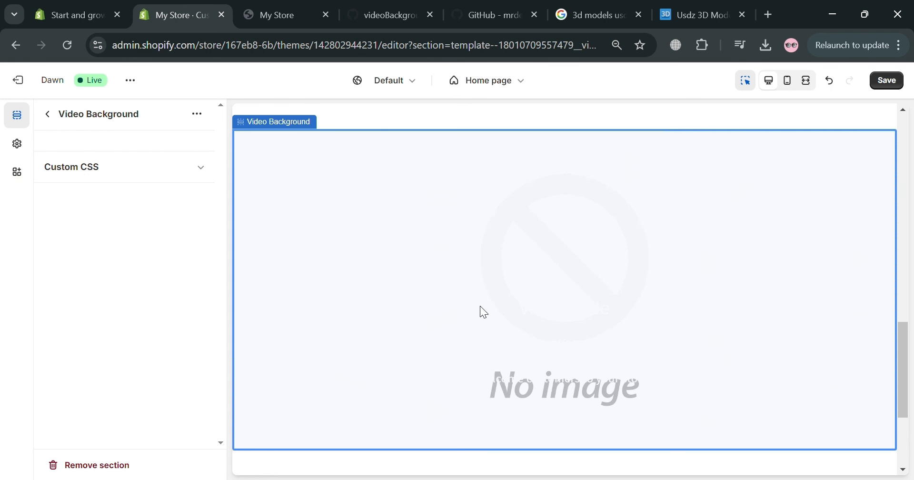
Step: Exit the theme editor without saving the changes and open the Files page of the store's content
left_click(18, 82)
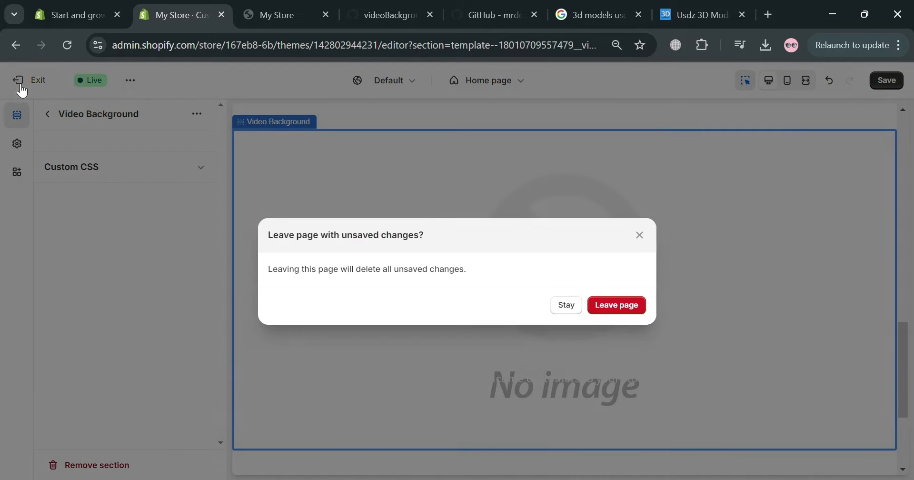
left_click(633, 308)
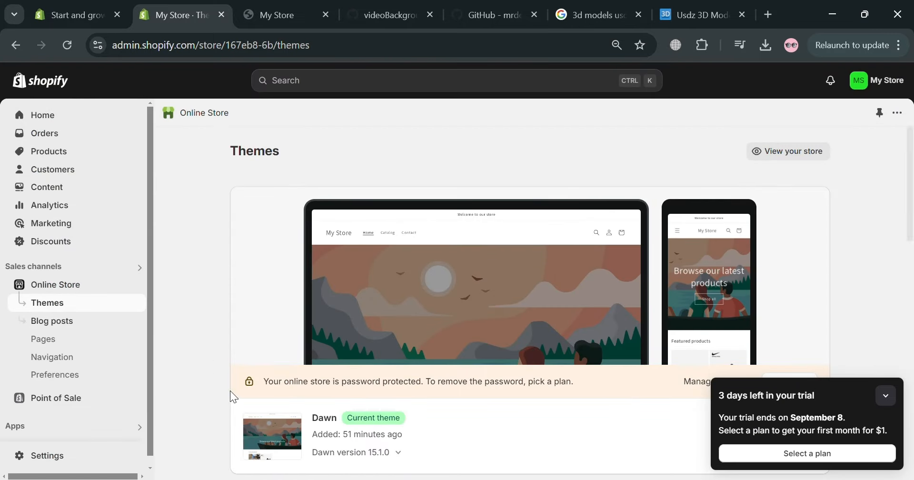
left_click(69, 191)
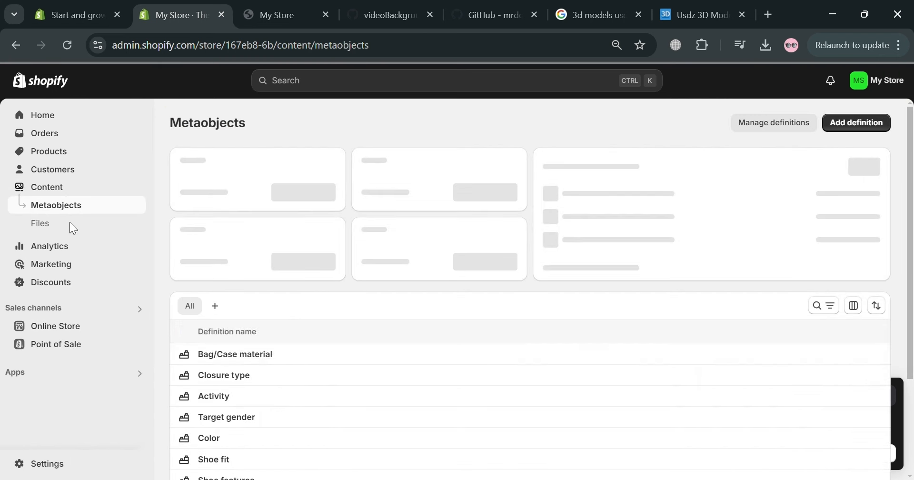
left_click(76, 229)
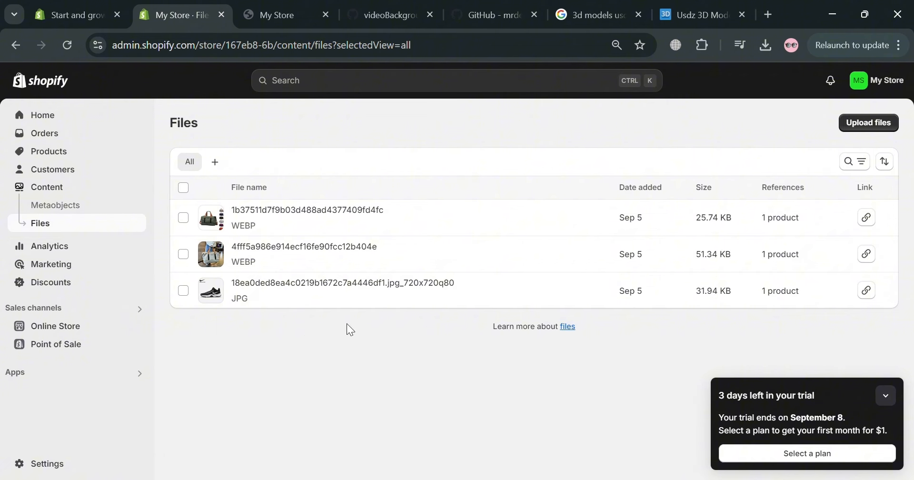
Step: Try to upload videoplayback.mp4 to the store's files and dismiss the upload notification
left_click(877, 124)
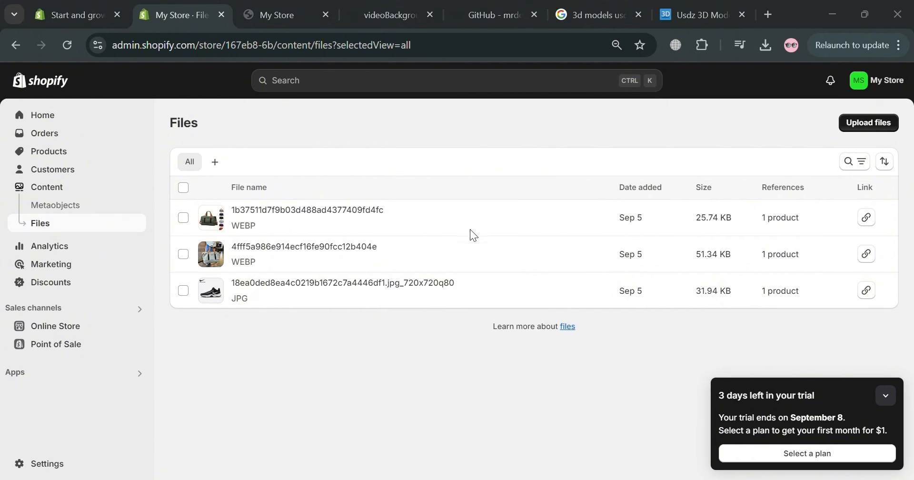
double_click(193, 144)
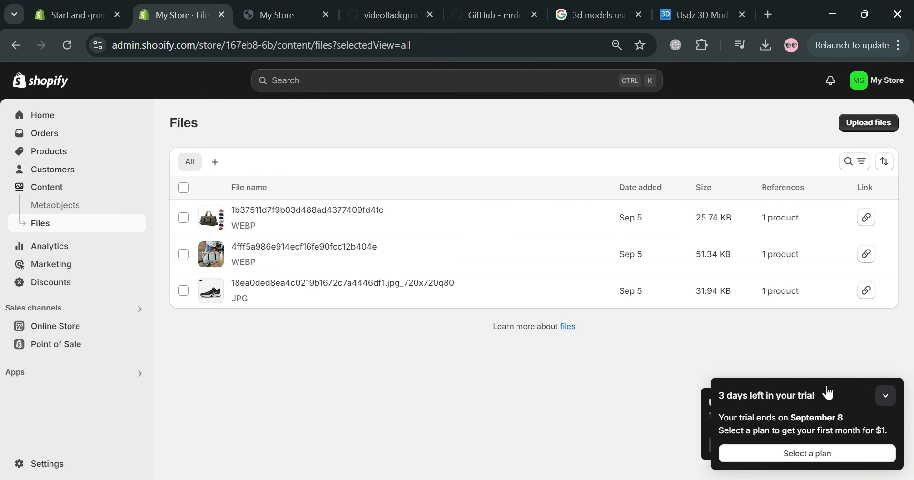
left_click(886, 396)
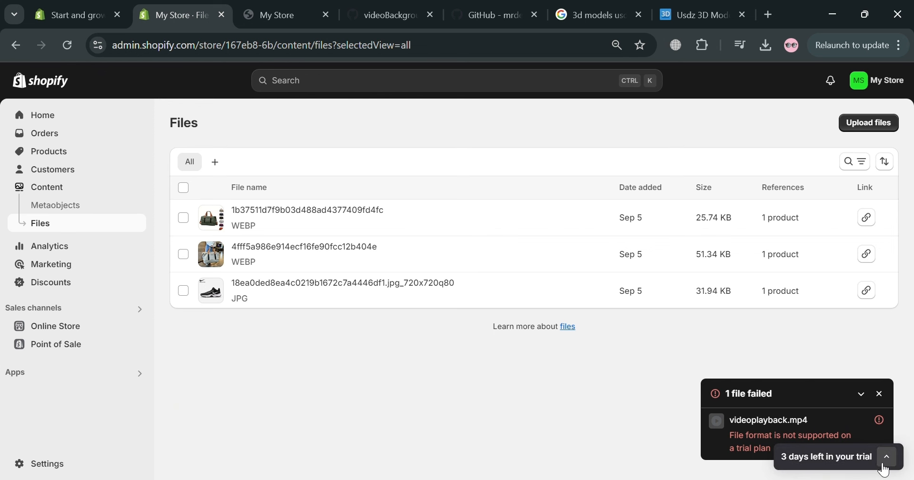
left_click(887, 458)
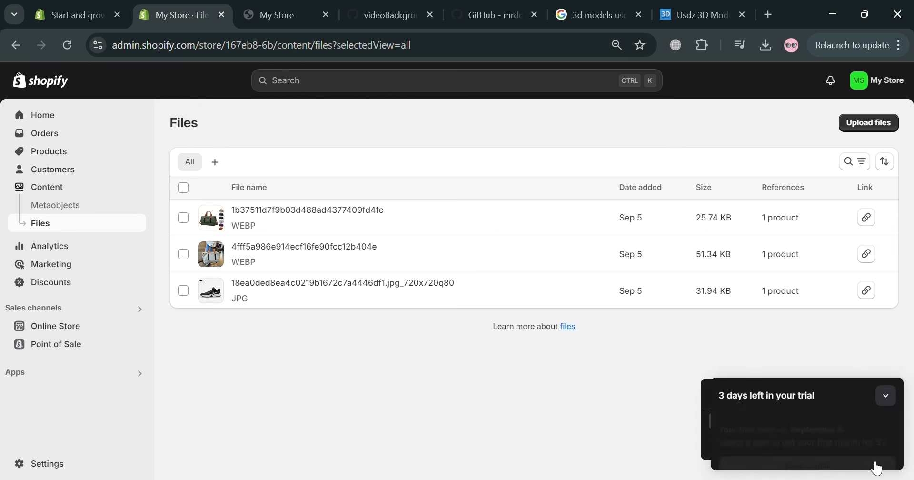
left_click(884, 397)
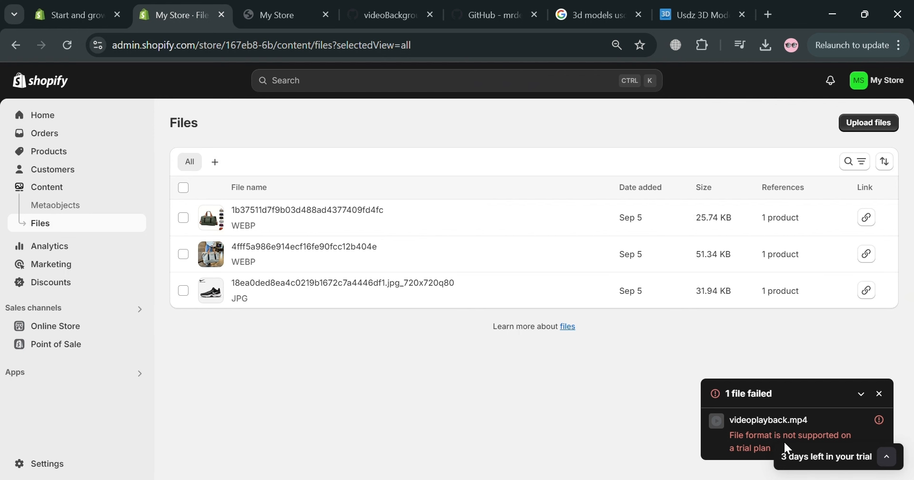
left_click(880, 395)
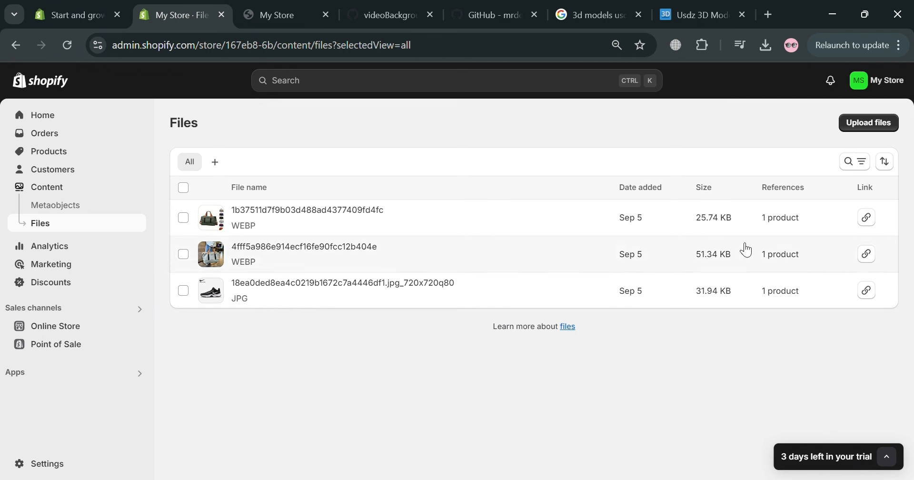
Step: Go to the admin home page, switch to the live storefront and examine its banner and featured products
left_click(859, 129)
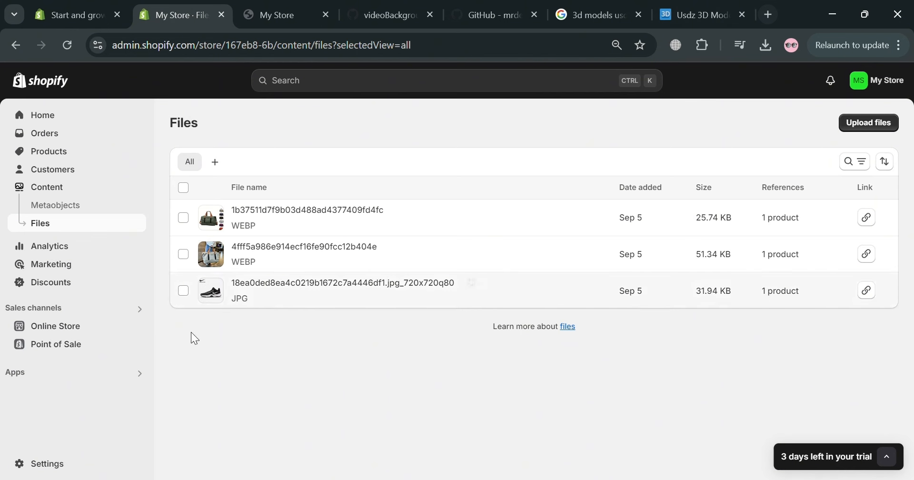
left_click(71, 122)
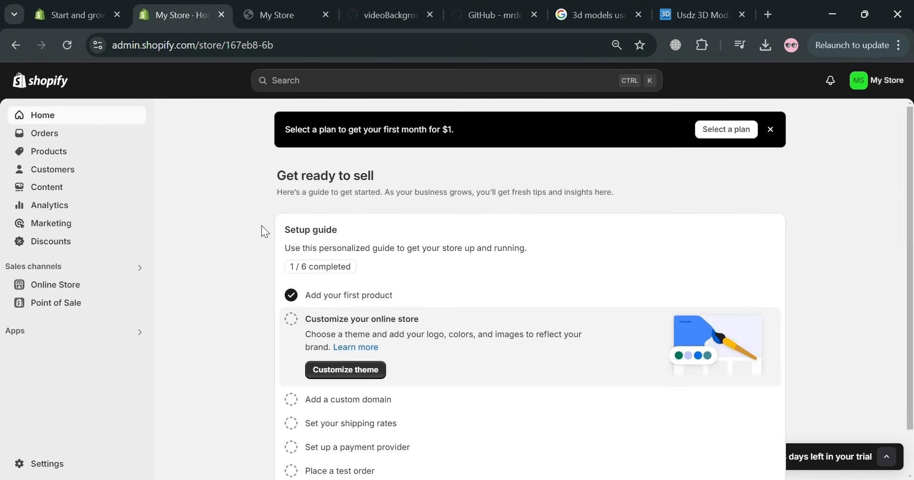
left_click(265, 10)
scroll(371, 300, "up", 3)
scroll(371, 299, "down", 2)
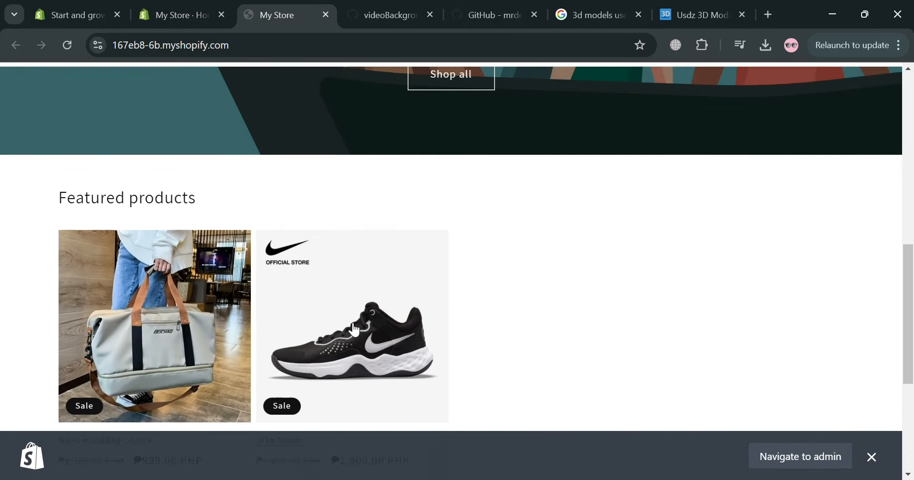
Step: Return to the store admin and open a new product form from the product list
left_click(201, 11)
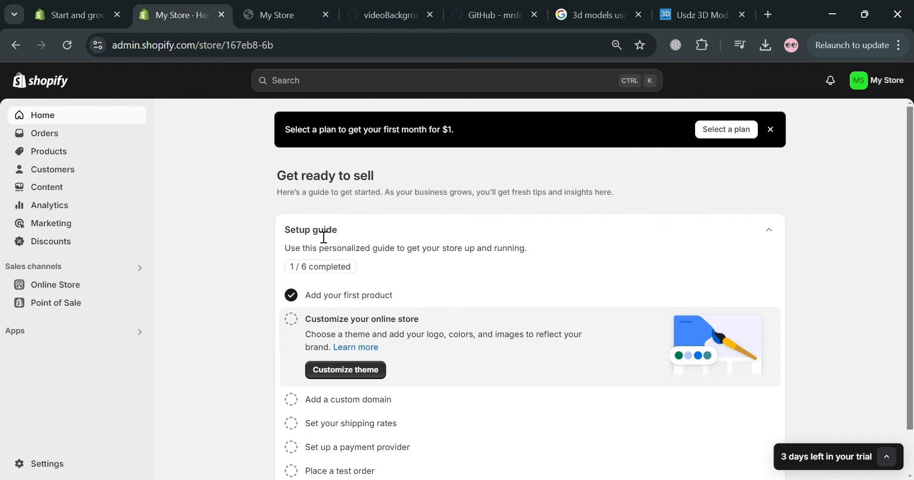
left_click(55, 151)
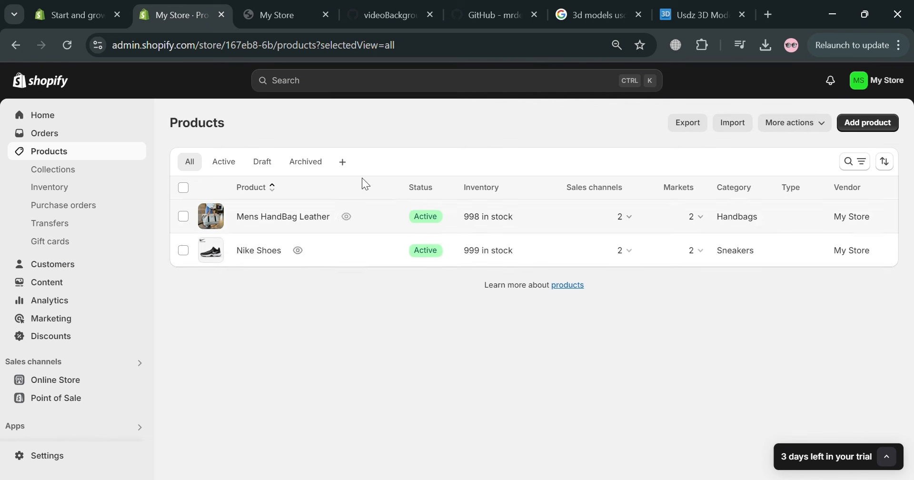
left_click(889, 125)
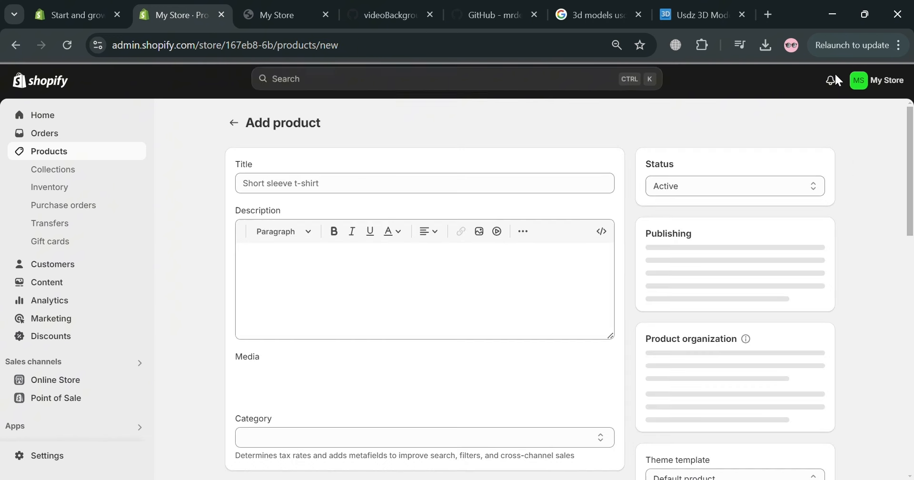
Step: Examine the title, description and media upload fields of the new product form
left_click(331, 193)
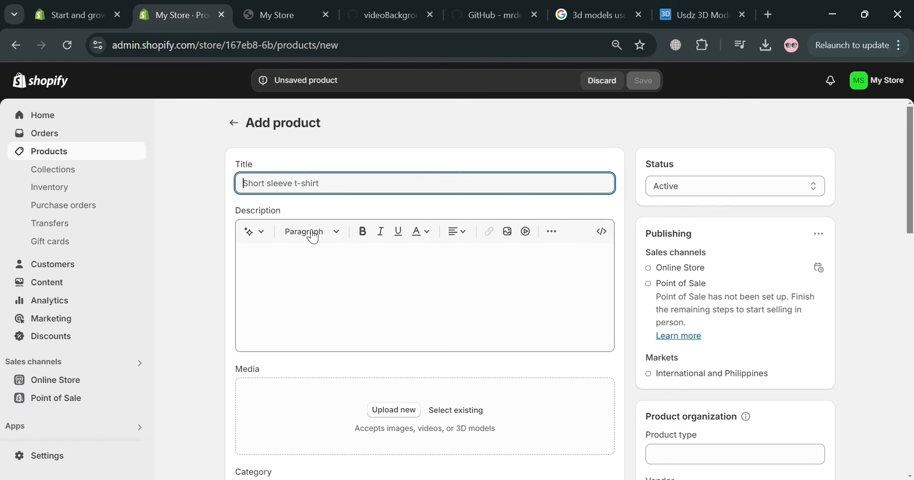
left_click(312, 280)
scroll(445, 277, "down", 3)
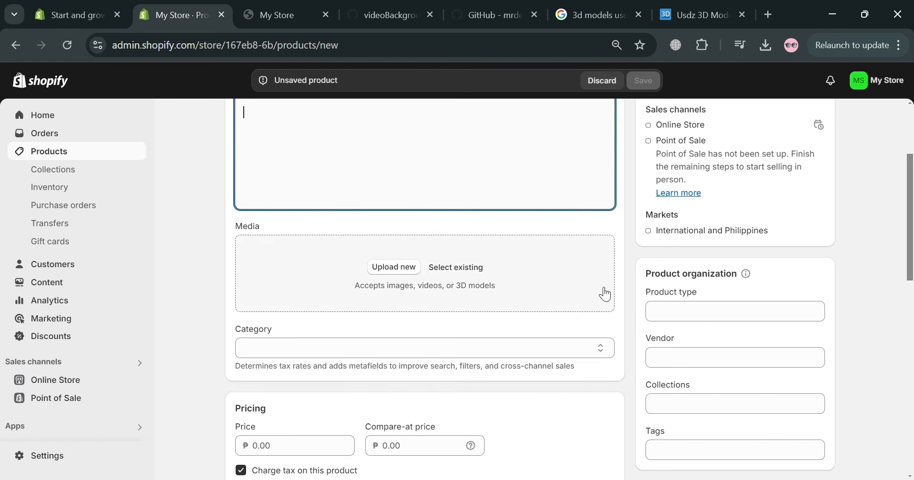
left_click(400, 302)
left_click(756, 105)
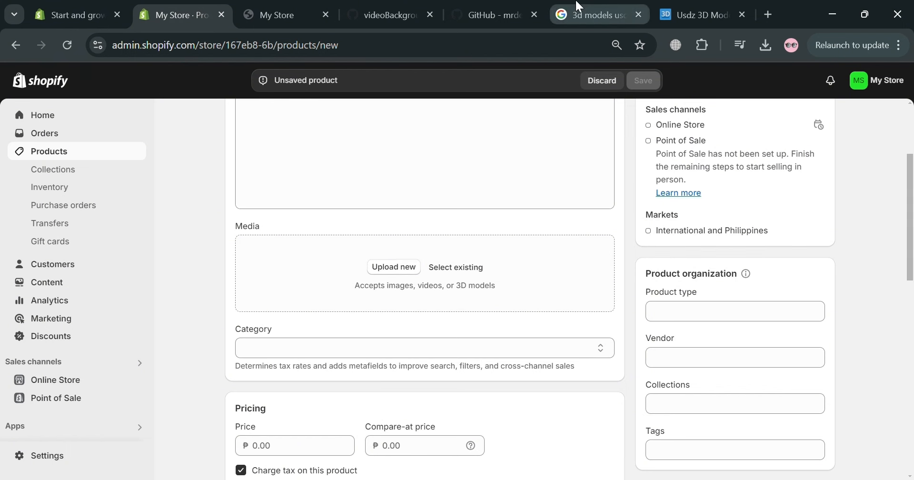
Step: Switch to the Google results for "3d models usdz obj" and look through the sites offering USDZ model downloads
left_click(596, 15)
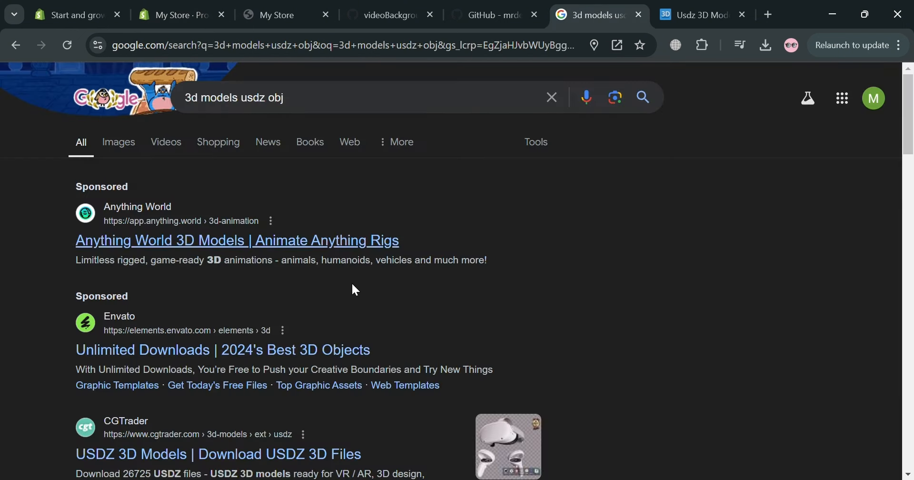
double_click(277, 106)
left_click(640, 148)
scroll(172, 314, "down", 6)
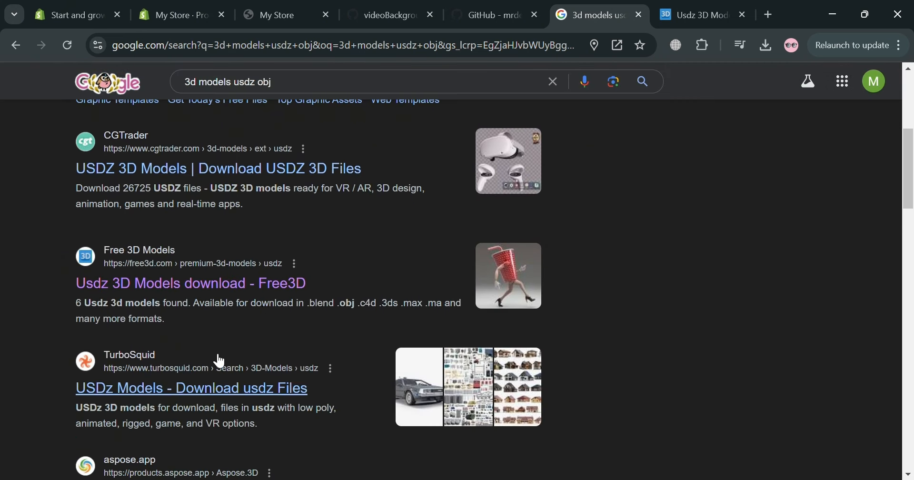
scroll(220, 365, "down", 5)
scroll(205, 381, "up", 4)
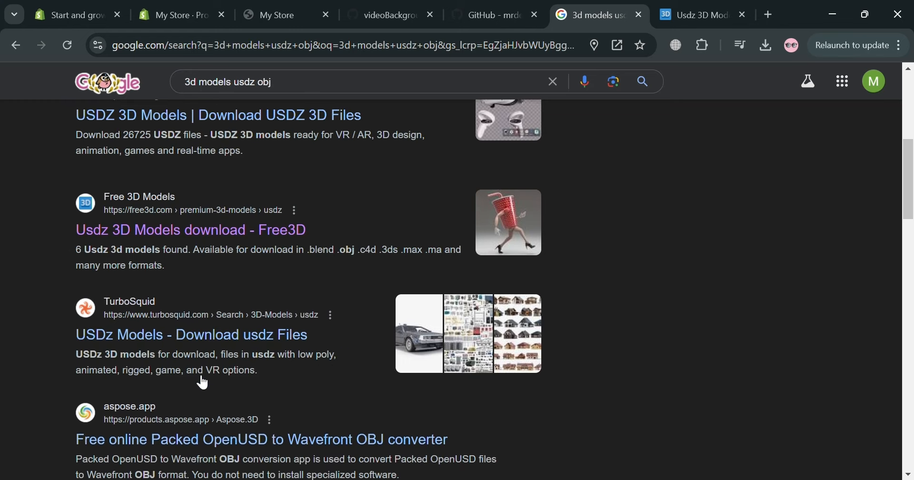
scroll(203, 382, "up", 1)
scroll(213, 327, "down", 2)
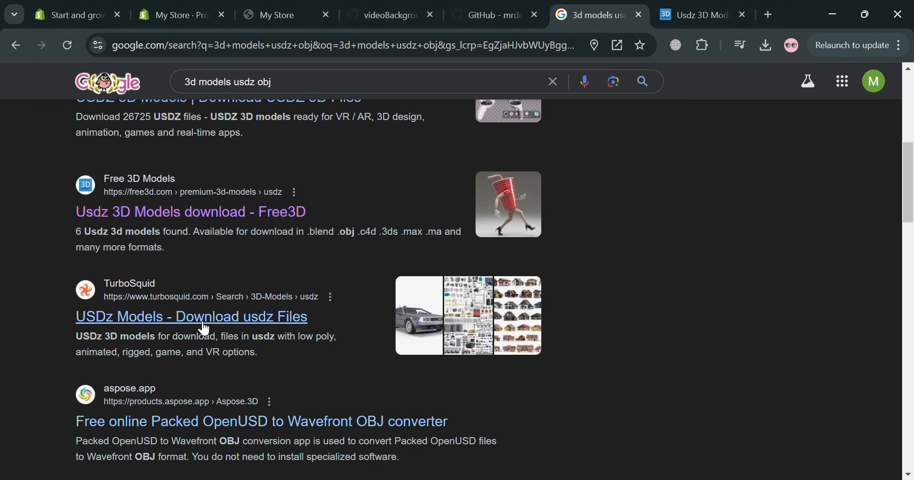
Step: Open TurboSquid's USDz models page from the search results and look through the listed models
left_click(204, 324)
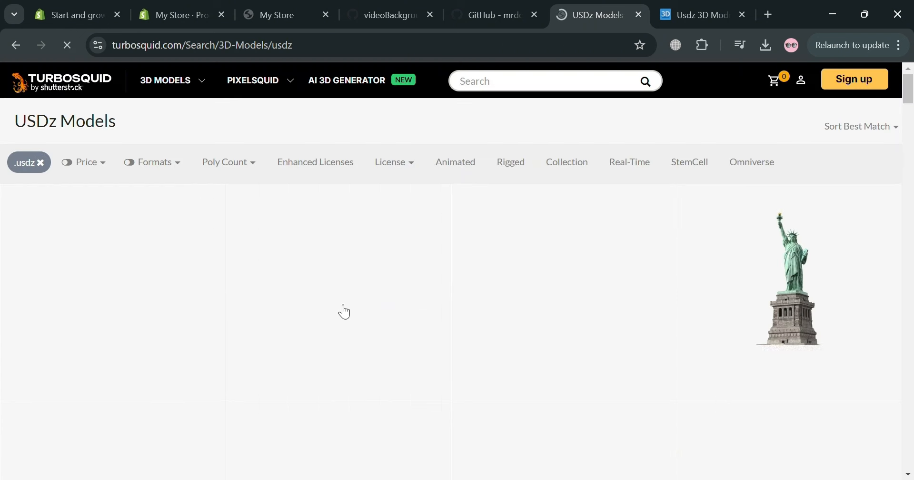
scroll(605, 270, "down", 2)
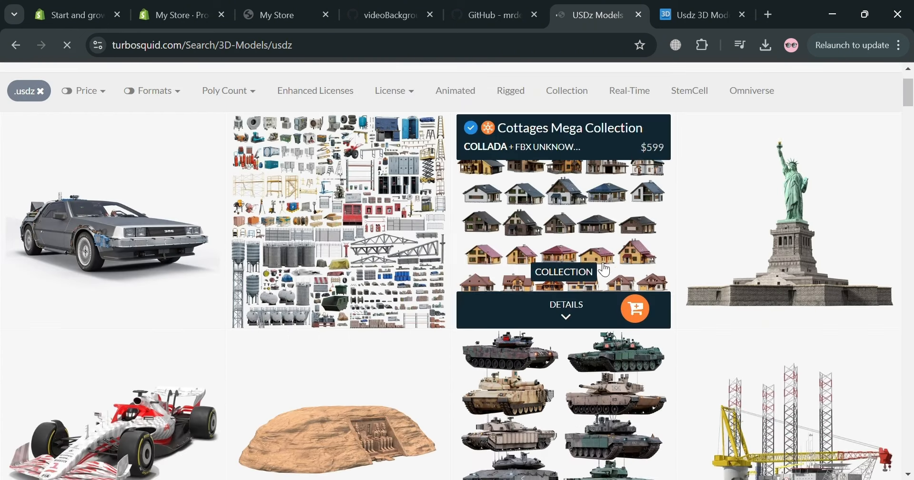
scroll(606, 269, "down", 12)
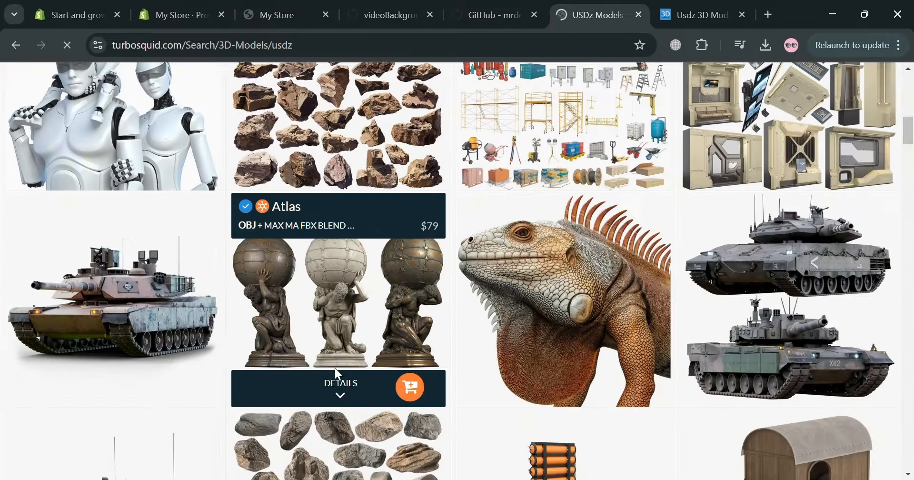
scroll(336, 367, "down", 8)
scroll(697, 266, "up", 12)
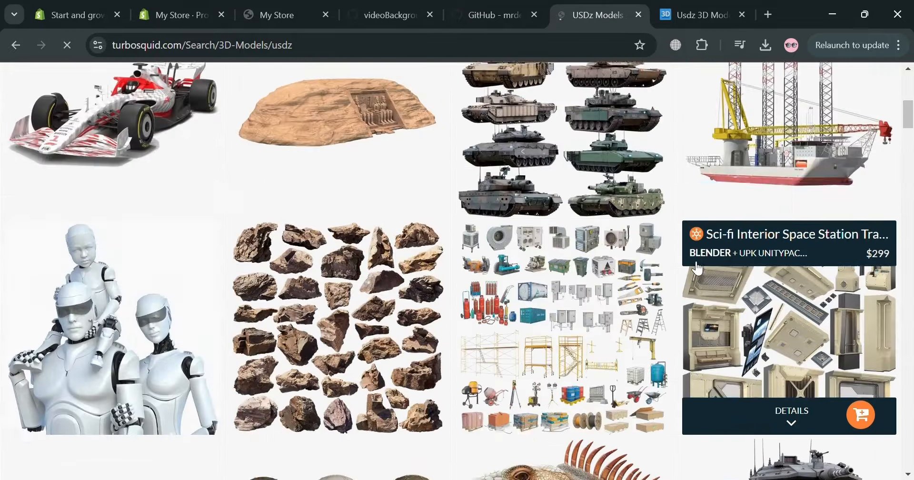
scroll(695, 262, "up", 8)
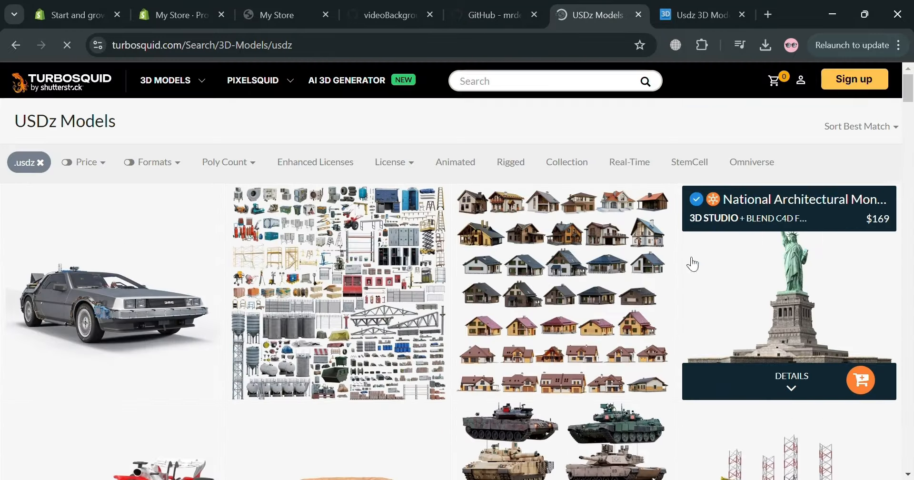
Step: Search TurboSquid's USDz models for "Hand bag", and clear the search text
left_click(562, 84)
type("Ba")
key("BackSpace")
key("BackSpace")
type("Ha")
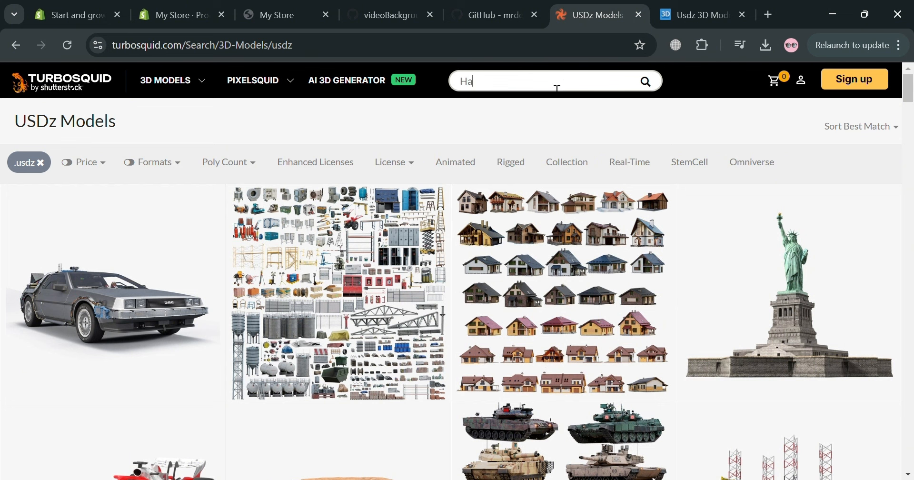
key("Return")
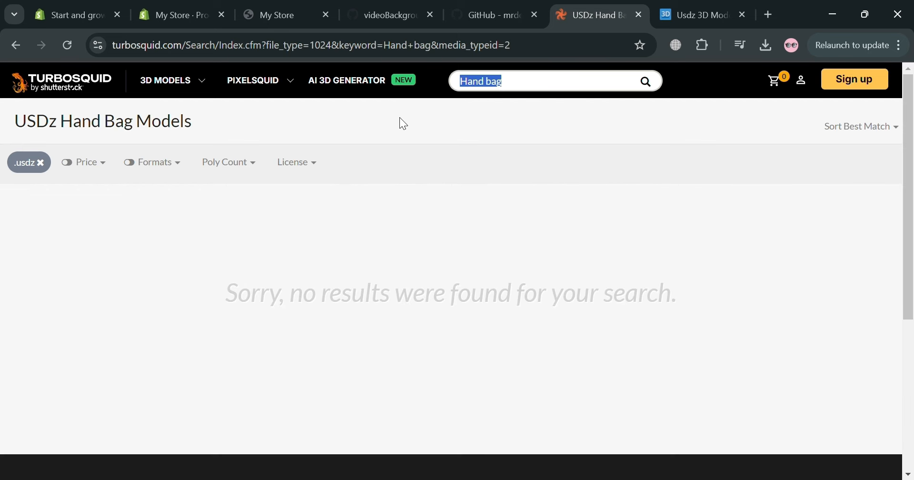
key("BackSpace")
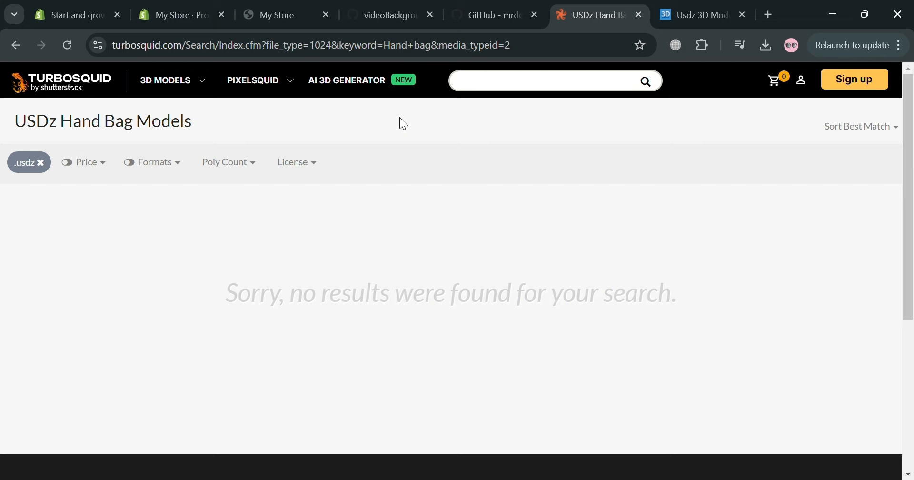
Step: Return to TurboSquid's full USDZ listing and look over its 3D model categories and filters
mouse_move(172, 81)
left_click(17, 46)
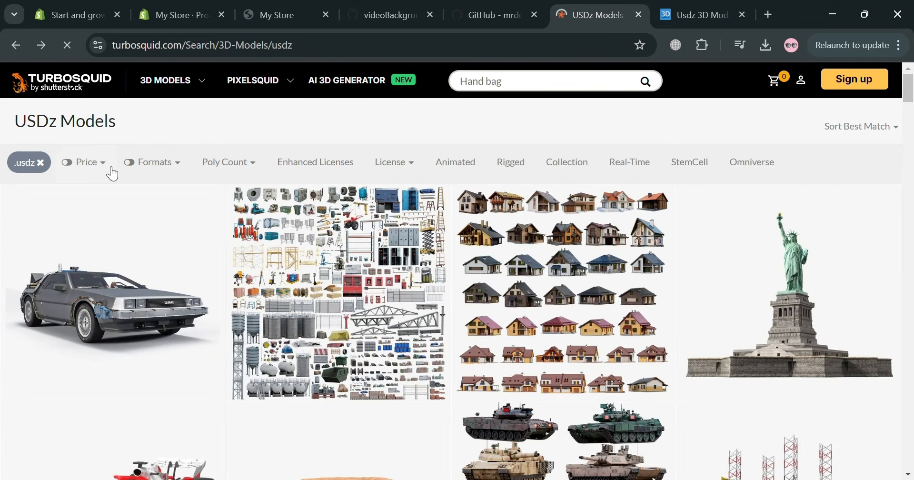
mouse_move(273, 95)
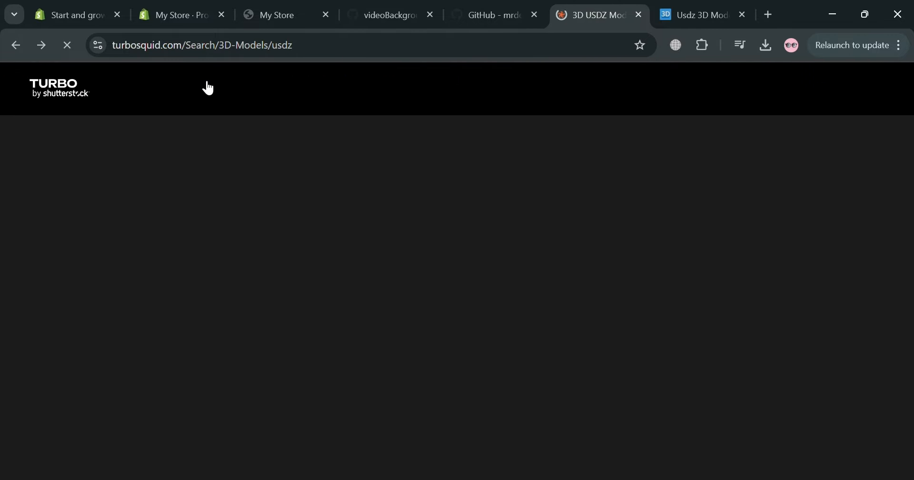
mouse_move(204, 86)
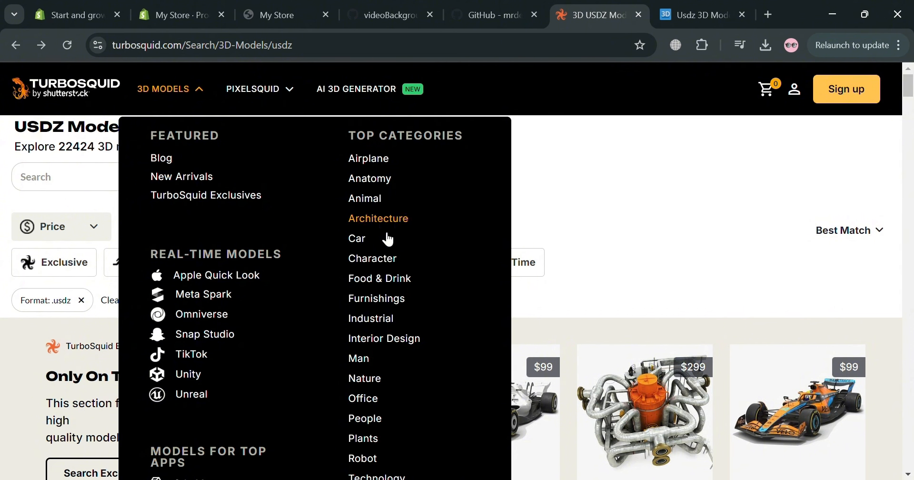
scroll(508, 386, "down", 1)
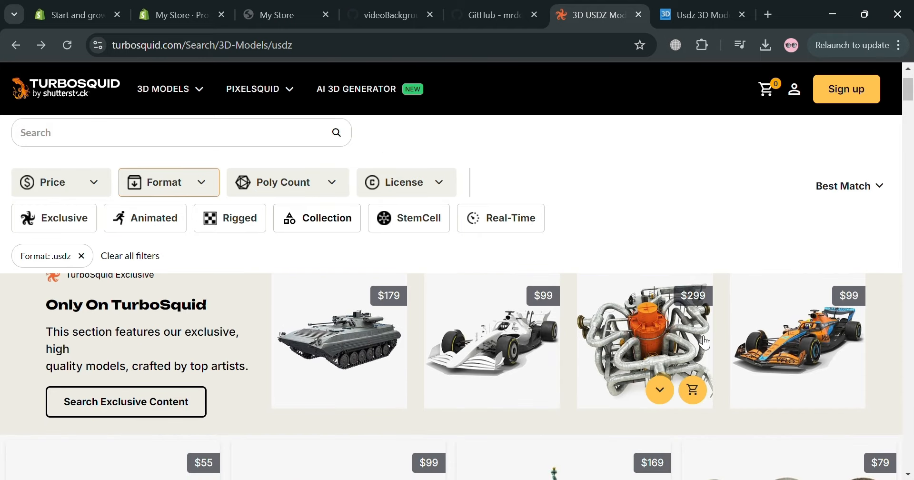
Step: Switch to the Free3D site and look through its premium USDZ models
left_click(703, 6)
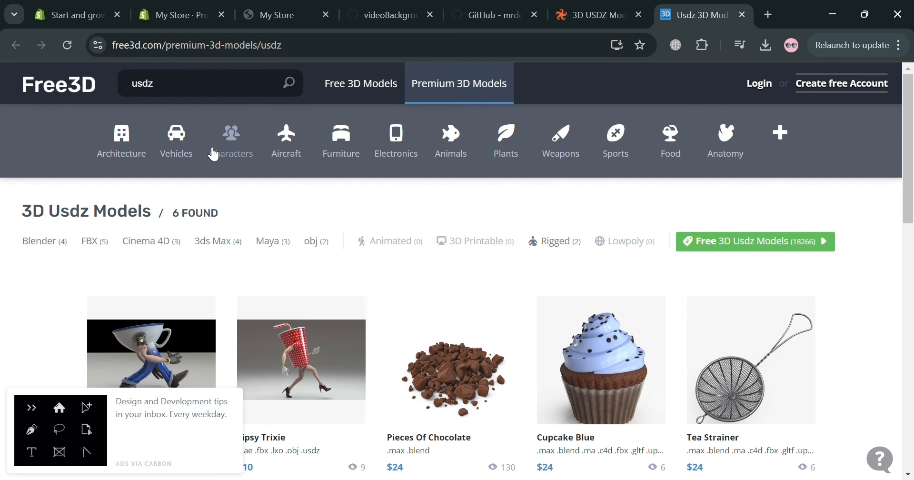
scroll(286, 334, "down", 3)
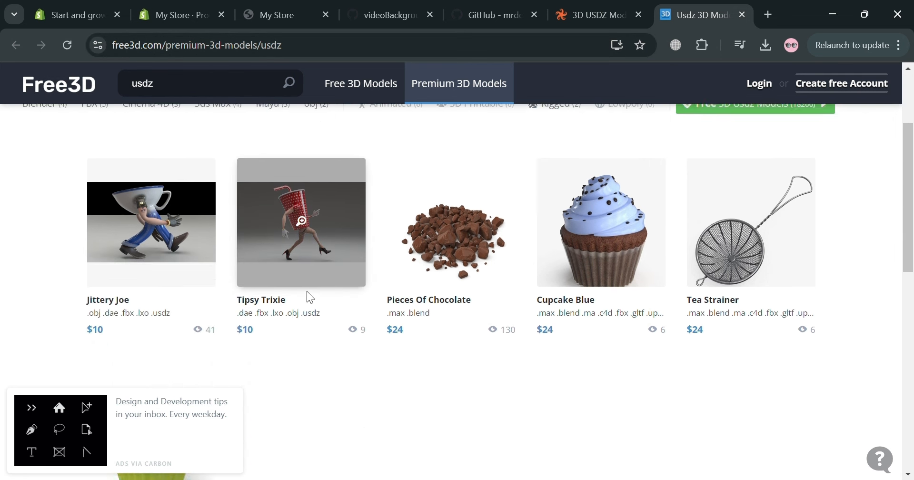
scroll(759, 267, "down", 9)
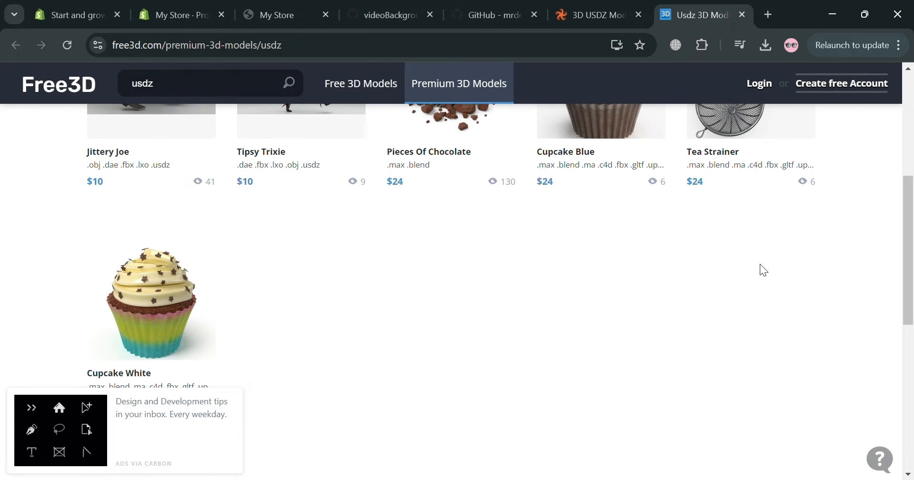
Step: Open the Tea Strainer model and examine its enlarged preview, price and license details
scroll(645, 288, "up", 9)
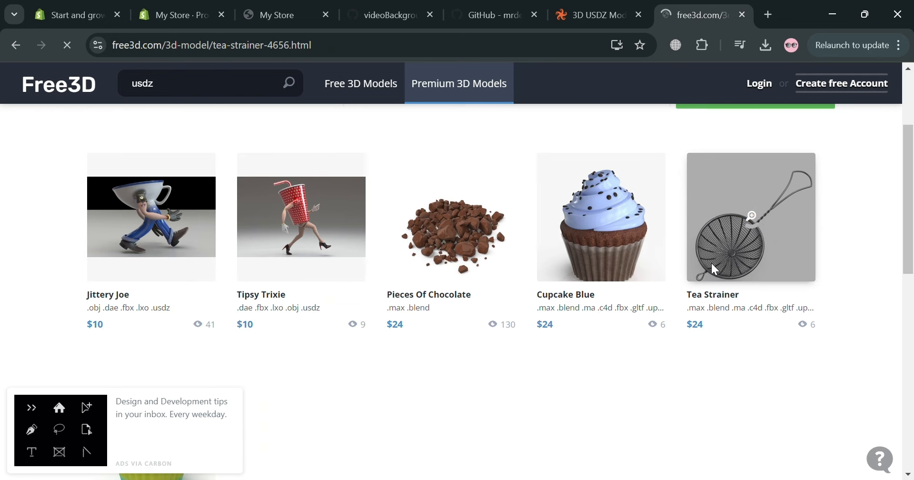
scroll(417, 394, "down", 5)
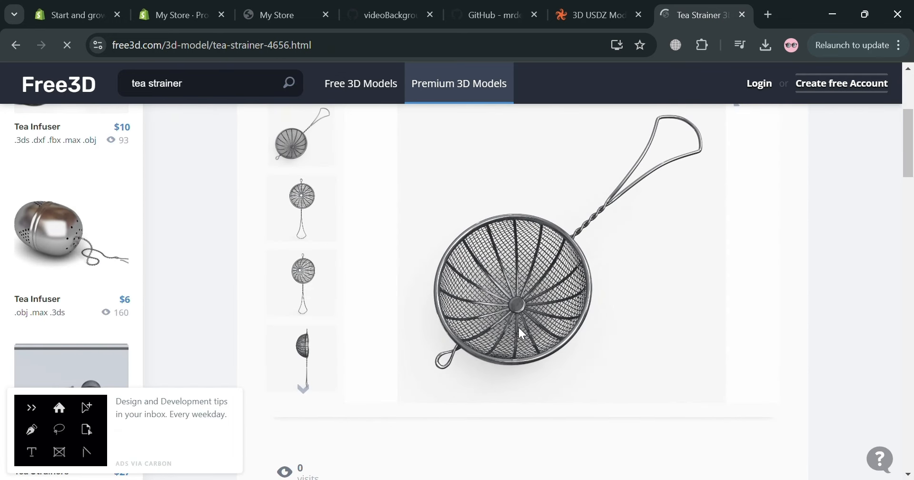
scroll(519, 329, "up", 2)
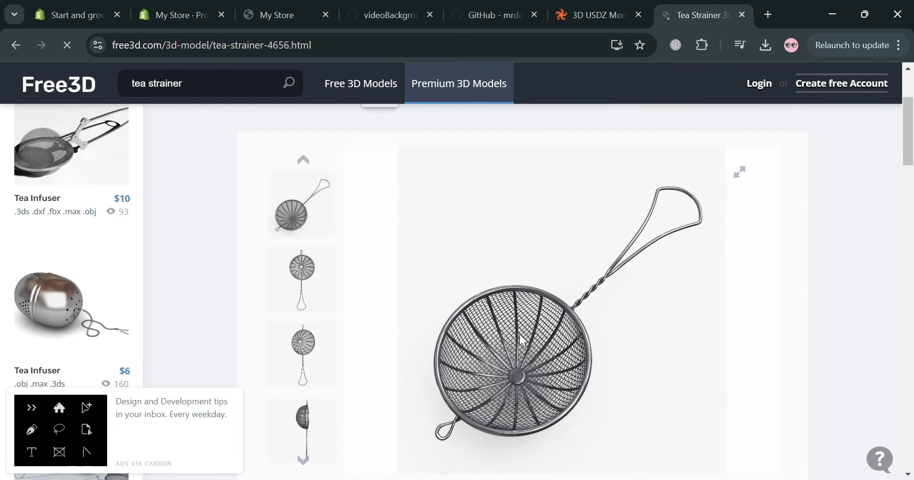
left_click(741, 173)
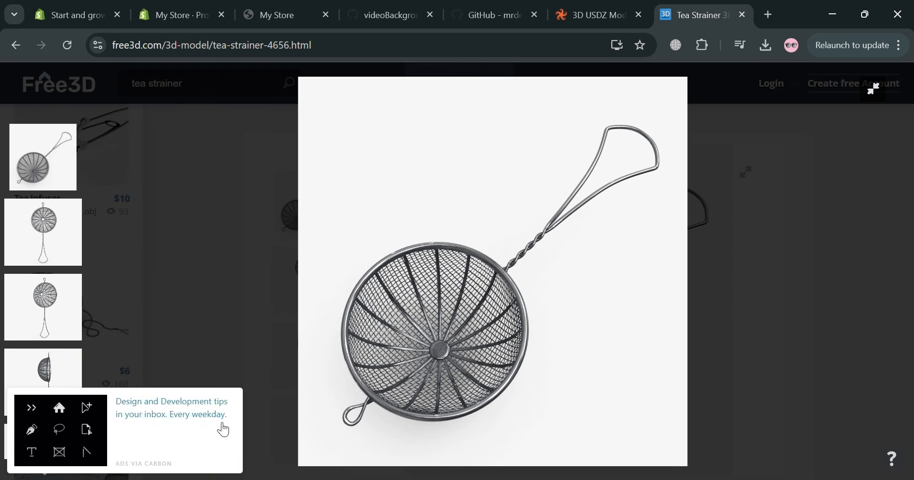
left_click(470, 285)
scroll(409, 301, "up", 3)
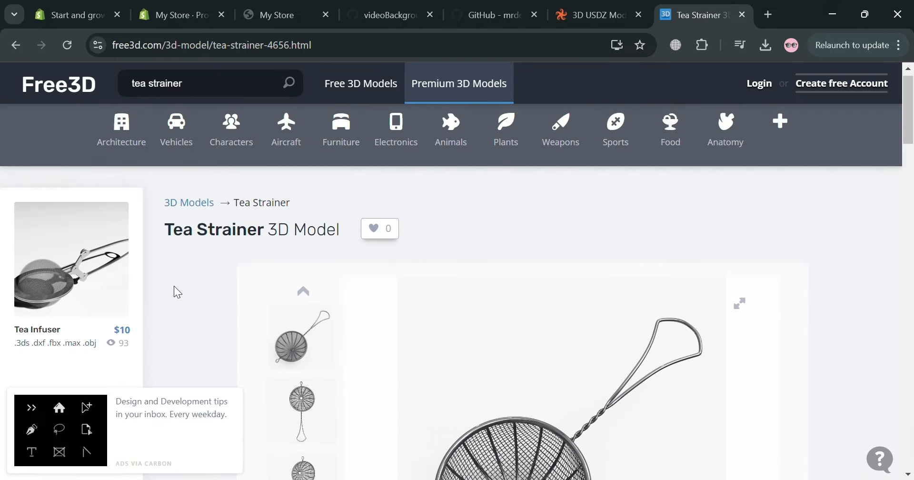
scroll(216, 279, "down", 8)
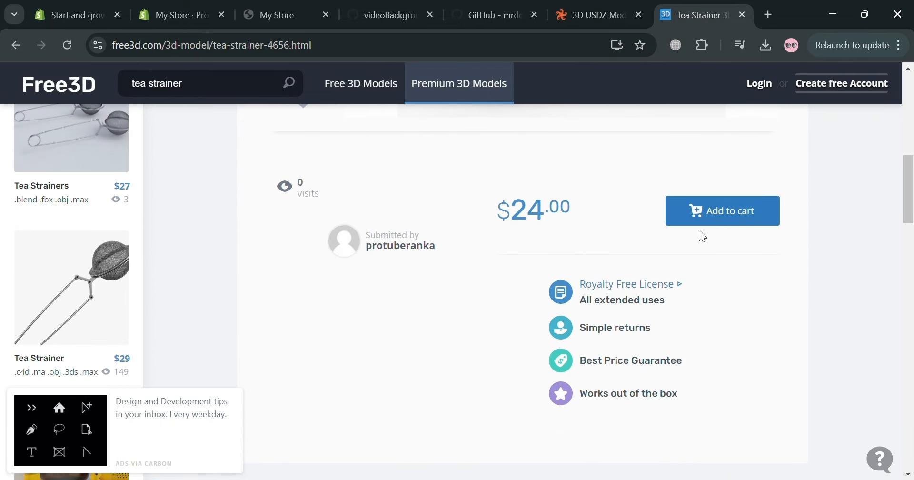
scroll(160, 291, "up", 8)
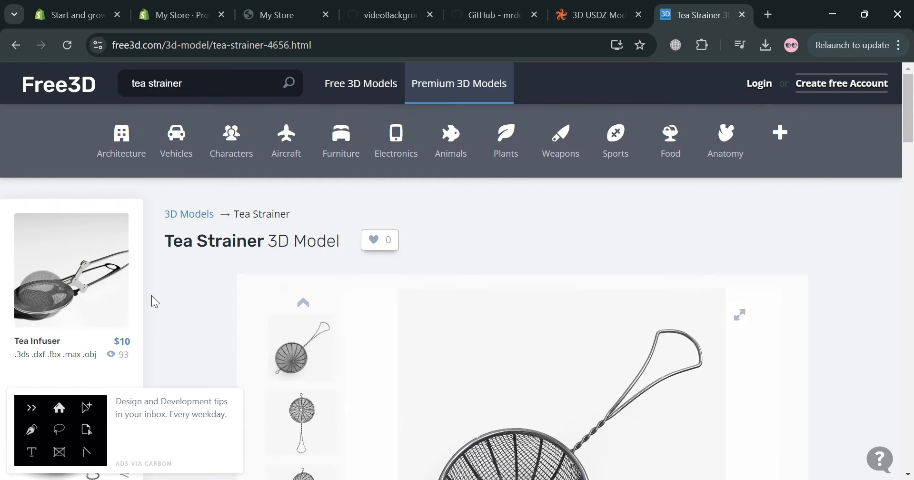
scroll(306, 327, "down", 2)
scroll(492, 156, "up", 2)
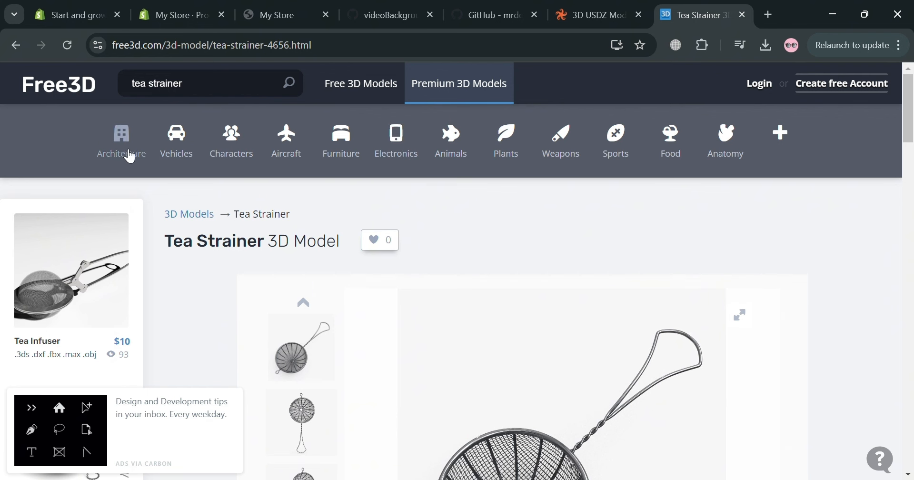
Step: Open Free3D's Electronics category and look through the premium models
left_click(388, 142)
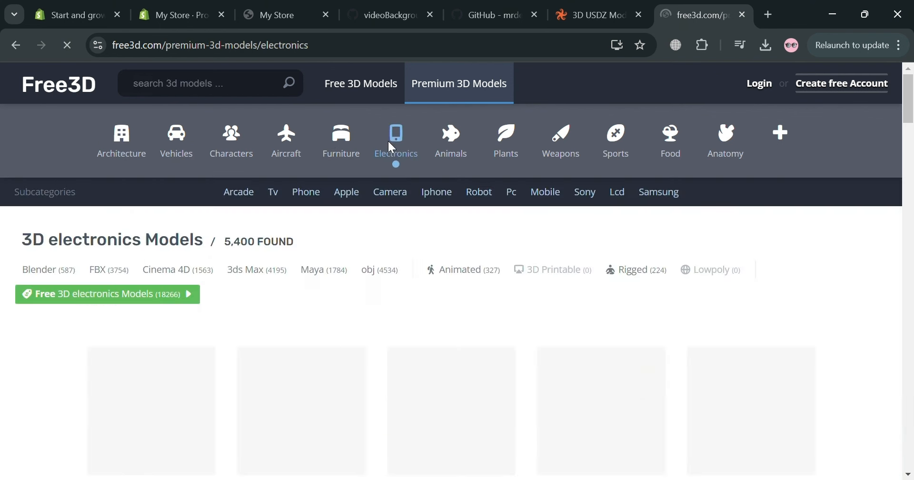
scroll(596, 301, "down", 3)
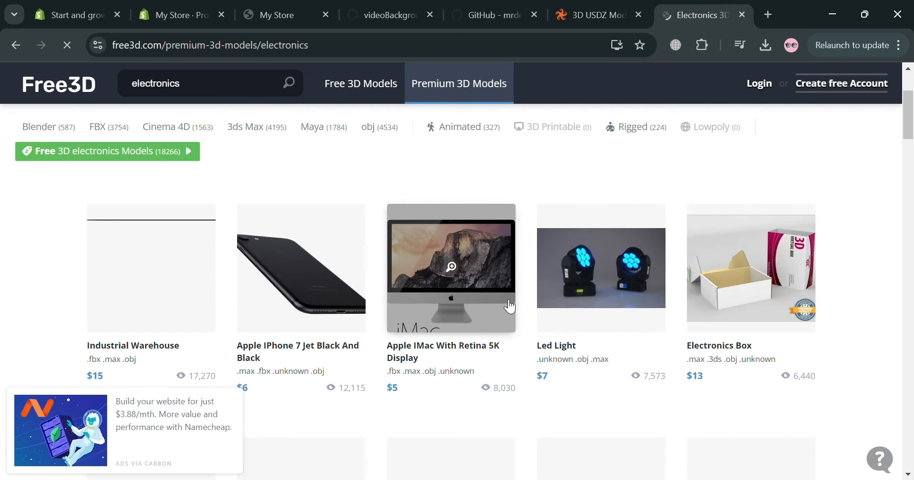
scroll(505, 310, "down", 3)
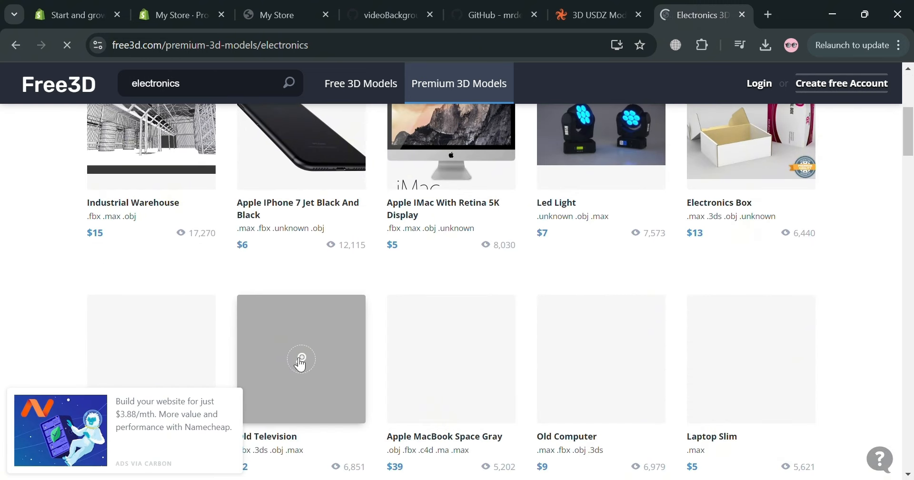
scroll(519, 314, "up", 2)
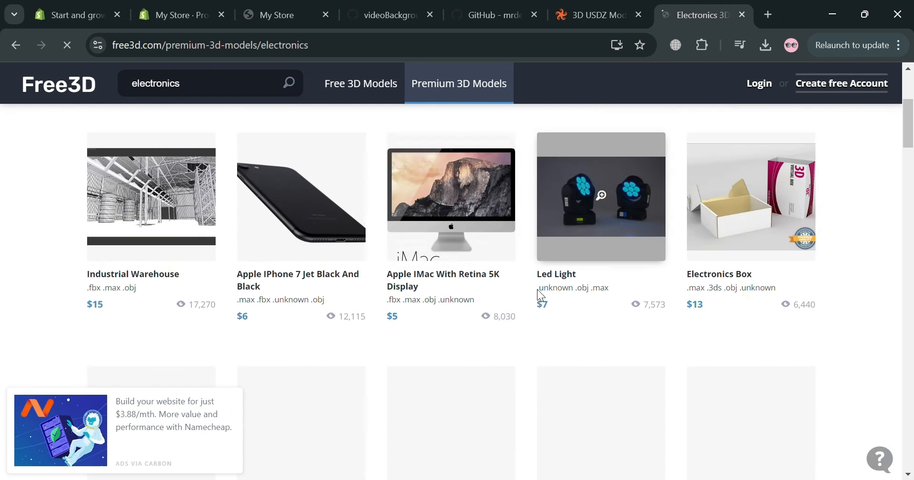
Step: Open the Led Light model and examine its preview images, price and license details
left_click(624, 213)
scroll(371, 341, "down", 3)
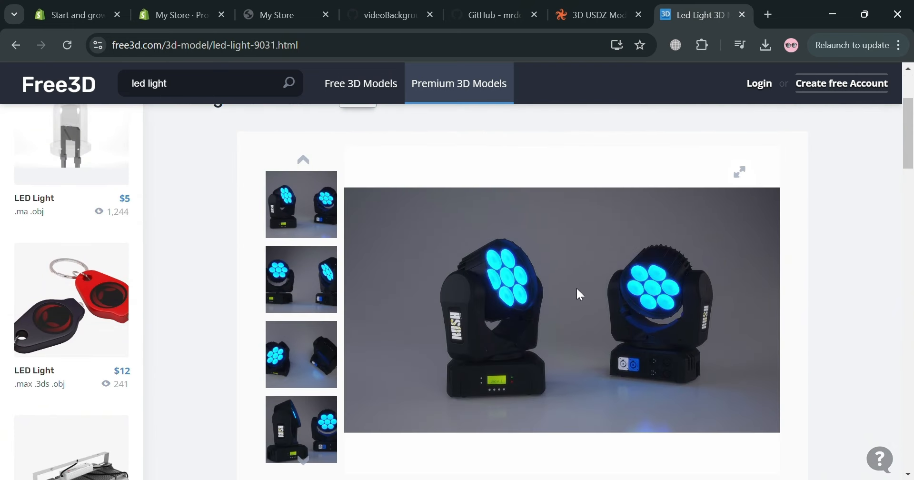
scroll(576, 286, "down", 6)
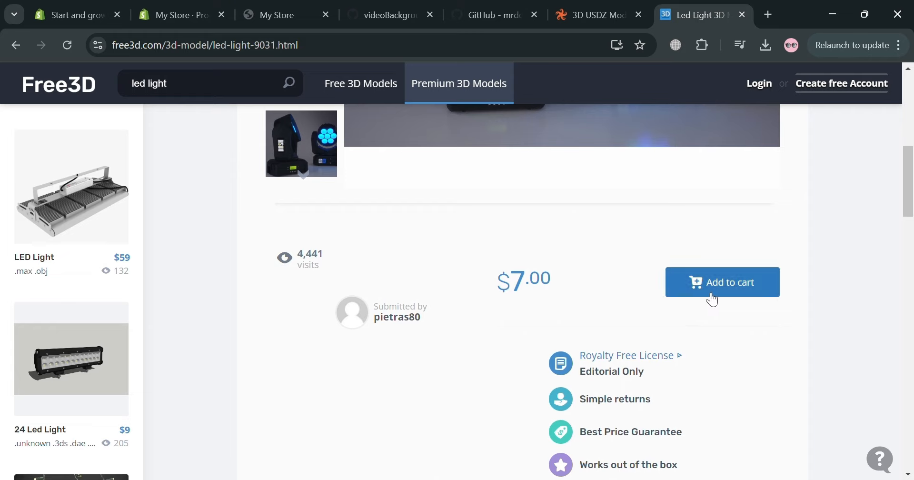
scroll(184, 367, "up", 10)
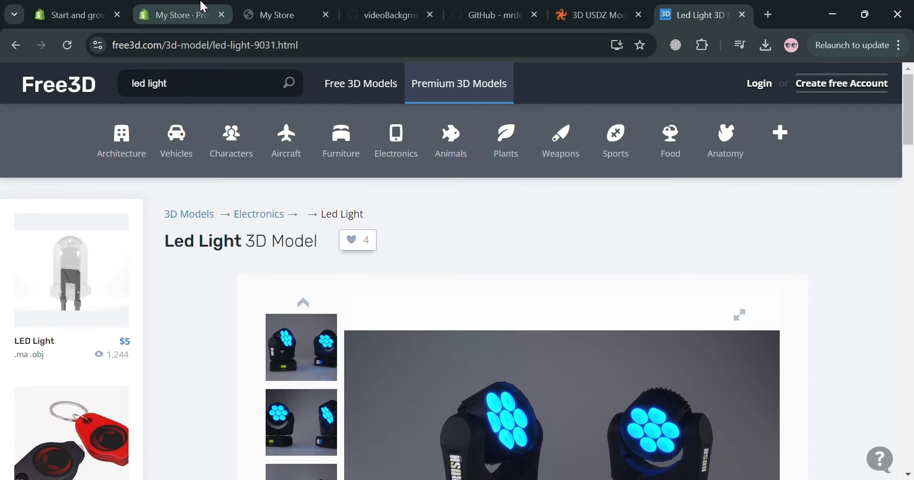
Step: Return to the store's new product form and check the media upload option for 3D models
left_click(217, 8)
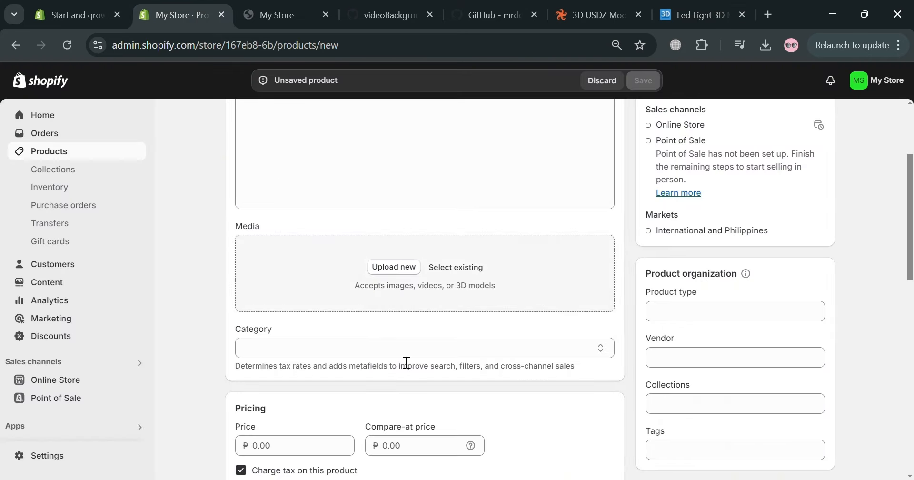
left_click(391, 269)
scroll(648, 393, "down", 2)
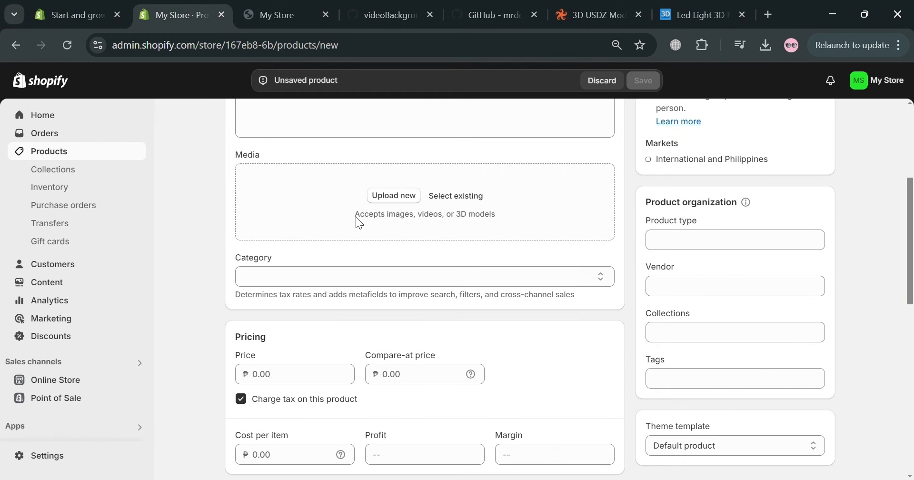
Step: View the live storefront's featured products and banner, and return to the new product form's pricing and inventory sections
left_click(273, 11)
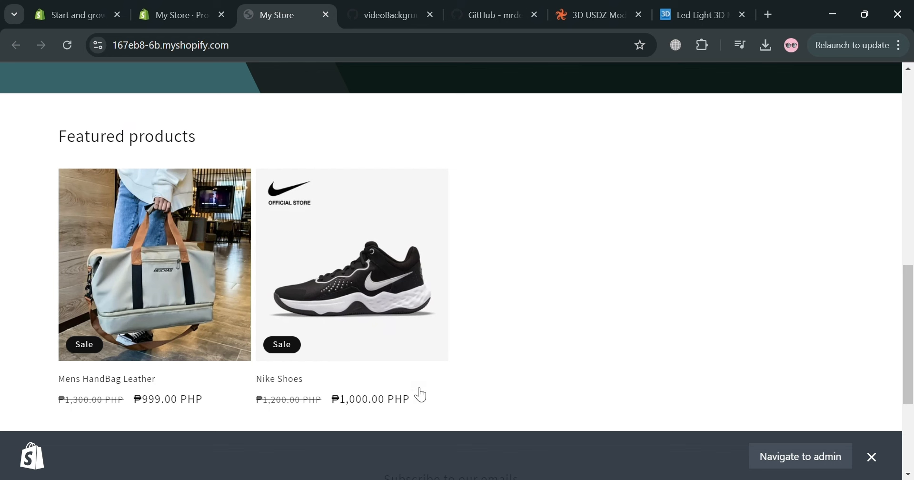
scroll(514, 331, "up", 5)
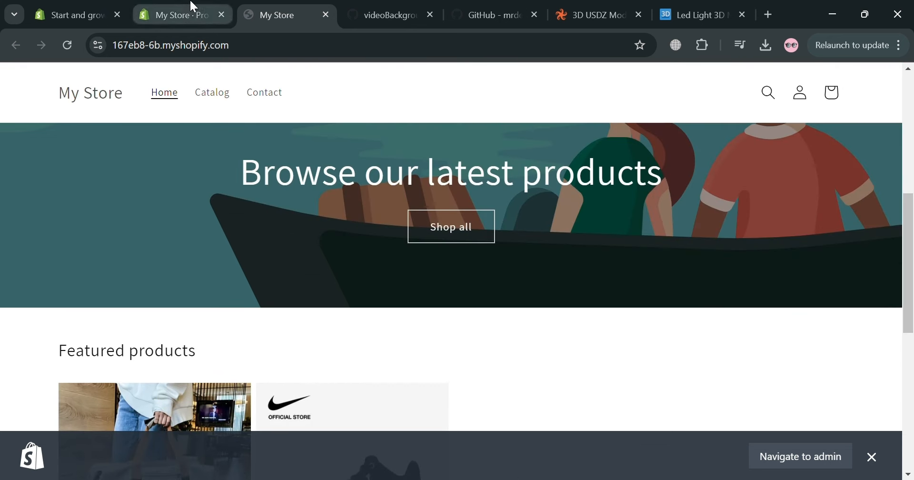
left_click(193, 6)
scroll(430, 318, "down", 5)
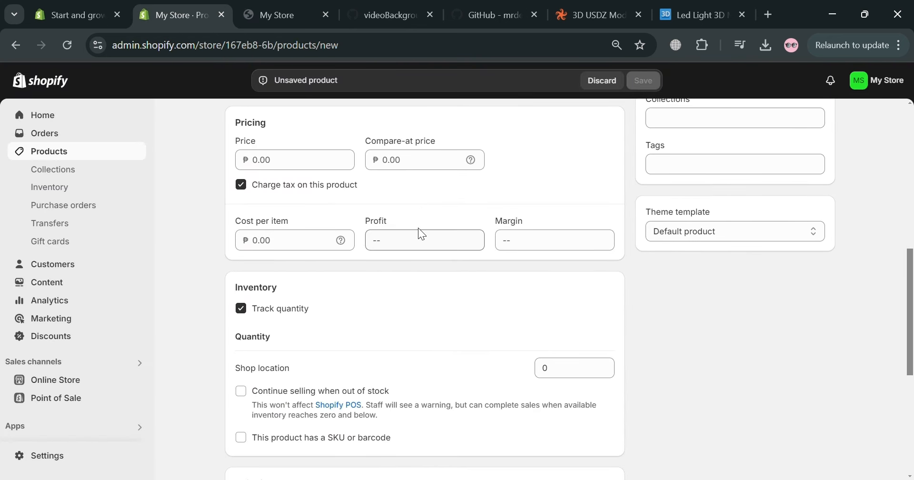
Step: Look through the new product form's pricing, inventory, shipping, variants and search engine listing sections, and return to its title and media fields
left_click(429, 162)
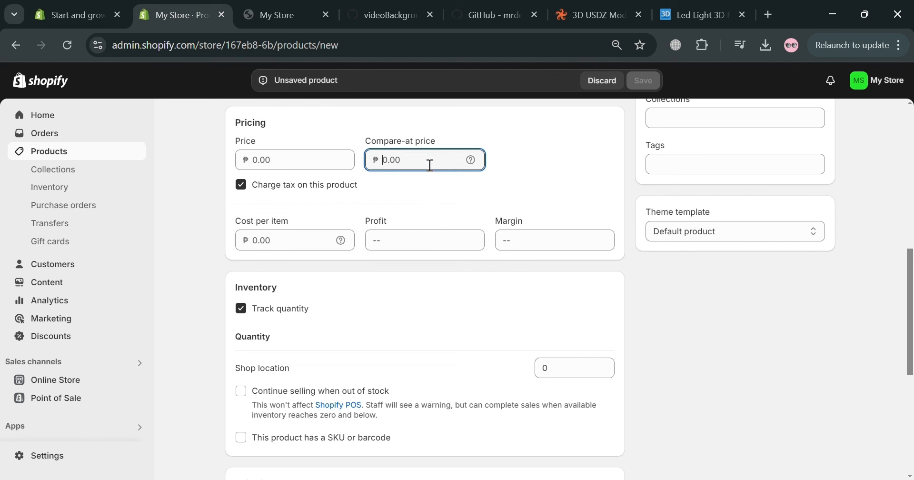
left_click(443, 258)
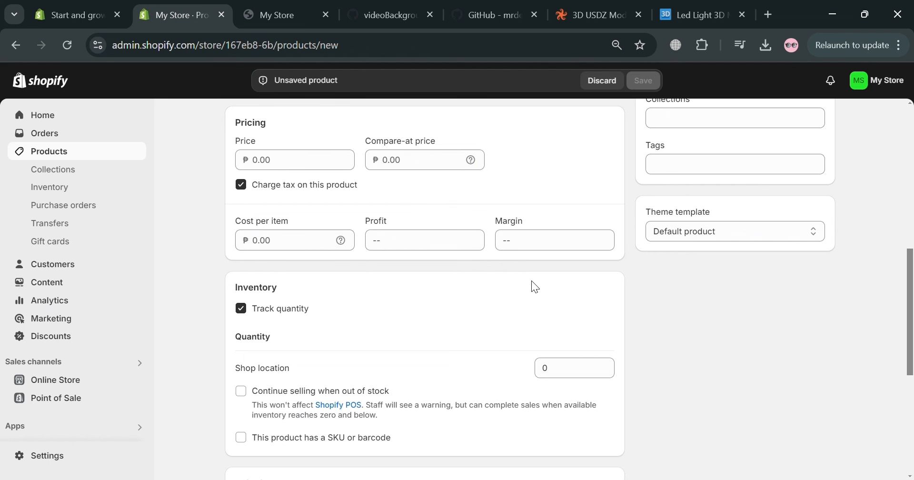
scroll(531, 281, "down", 3)
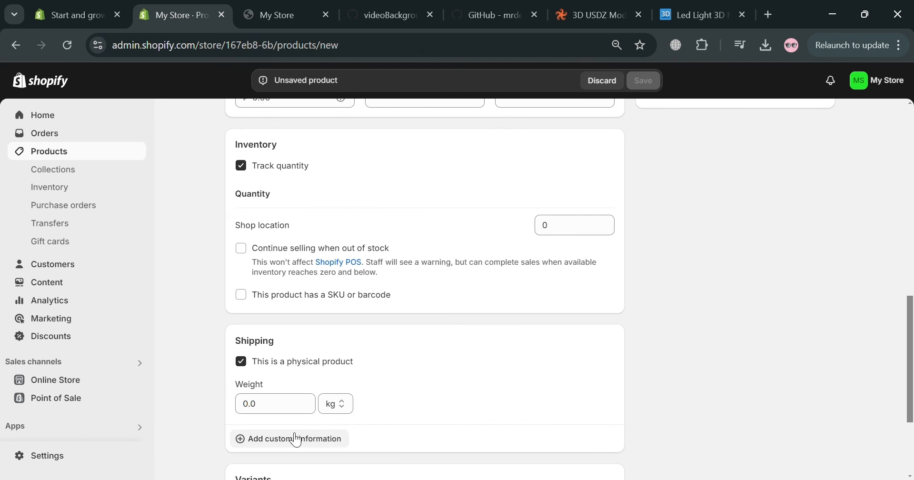
scroll(297, 437, "down", 3)
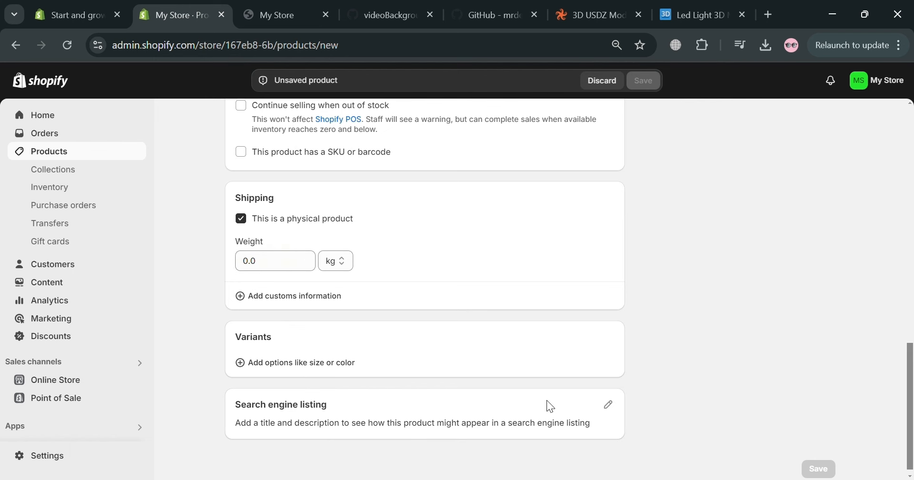
scroll(543, 418, "up", 10)
scroll(550, 402, "up", 3)
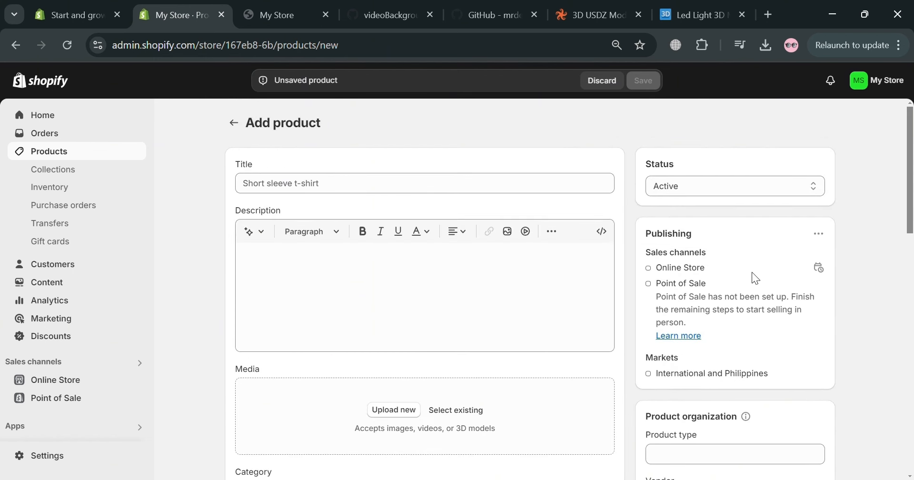
Step: Revisit the Led Light model page on Free3D, leave it, and go back from TurboSquid's USDZ models to the Google search results
left_click(700, 15)
scroll(640, 376, "down", 5)
scroll(579, 352, "up", 5)
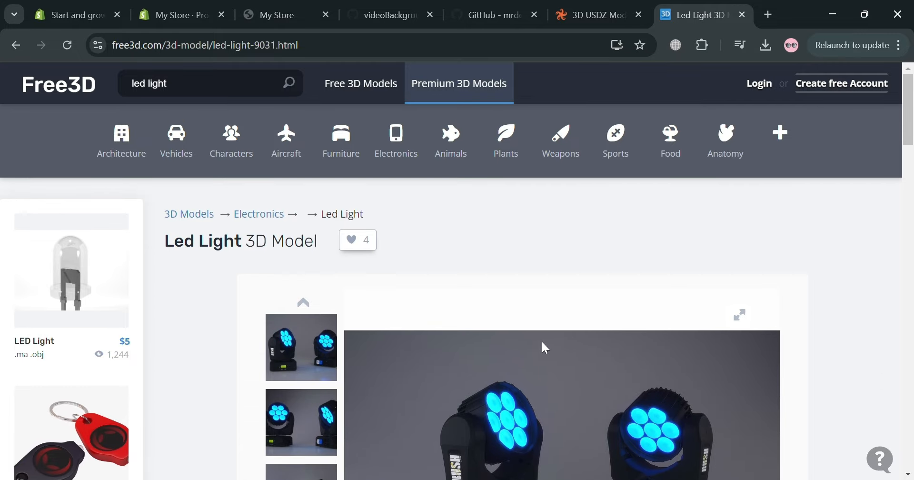
left_click(16, 44)
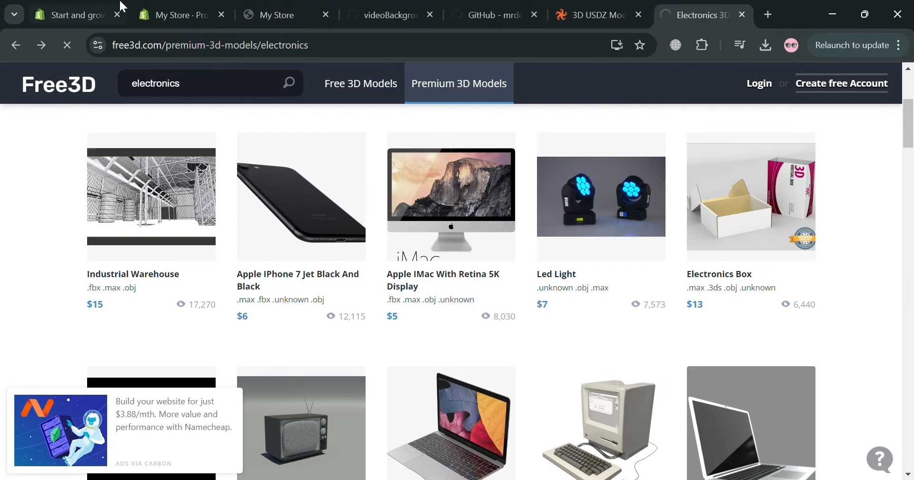
left_click(598, 14)
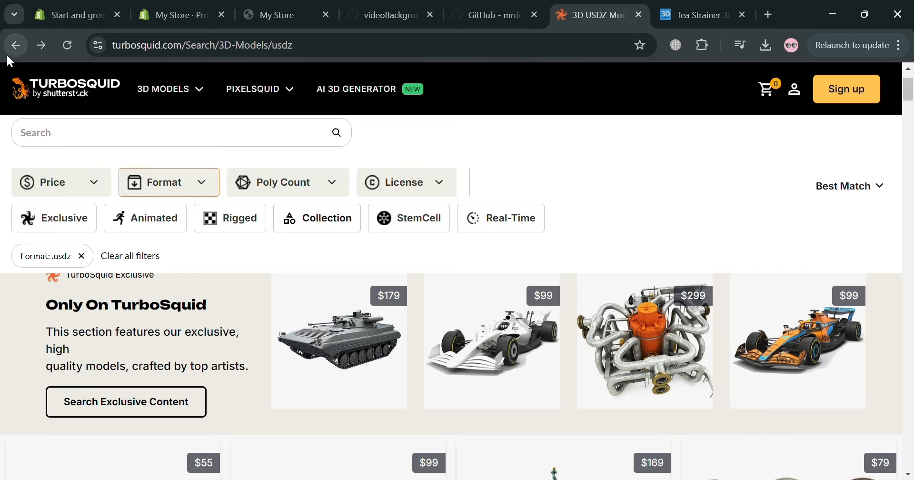
left_click(10, 52)
Step: Look over the live storefront's home page, from the 'Browse our latest products' banner to the featured products
left_click(259, 6)
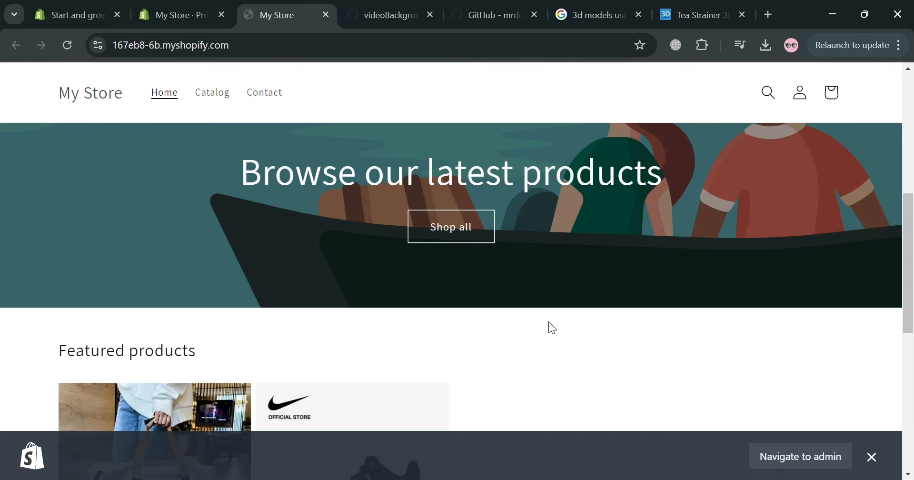
scroll(548, 324, "down", 4)
scroll(516, 353, "up", 1)
scroll(515, 345, "up", 5)
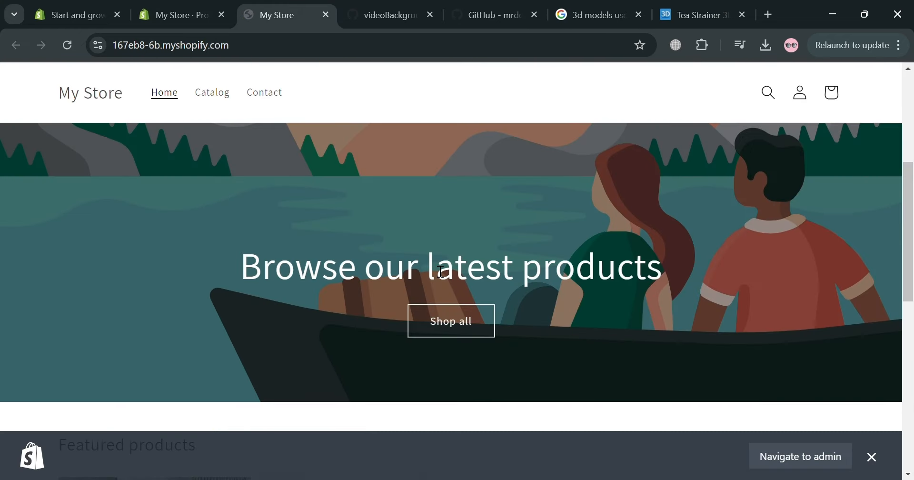
scroll(505, 276, "down", 10)
scroll(504, 275, "up", 10)
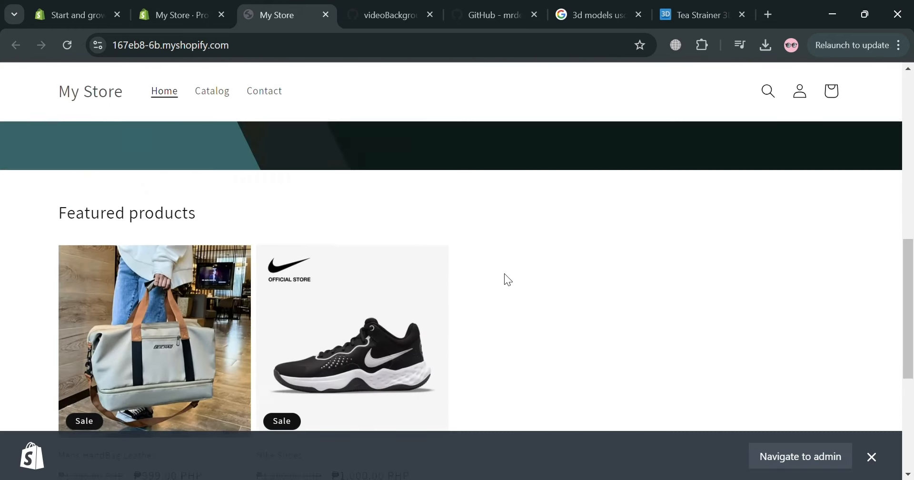